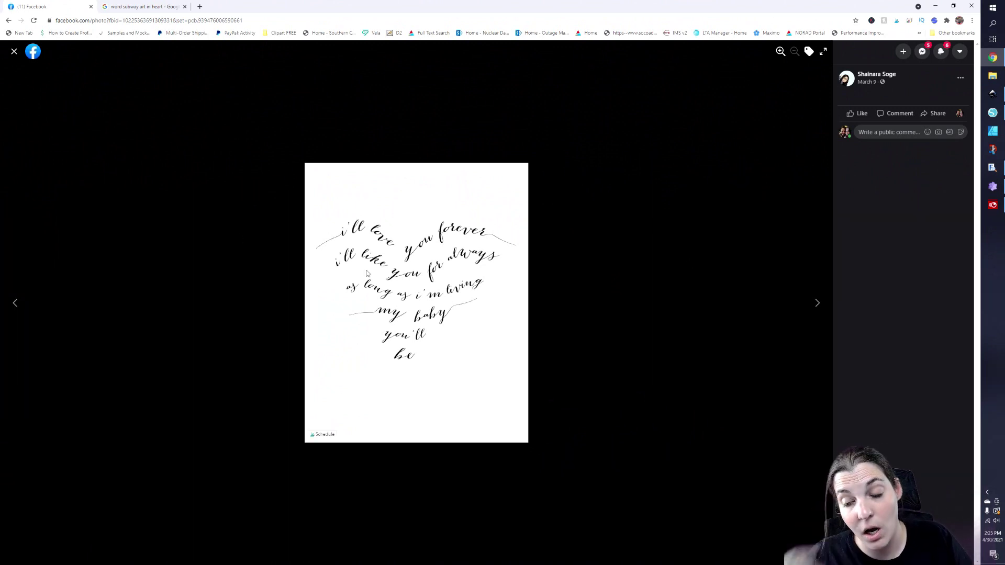
Step: Advance the Facebook photo viewer to the heart-shaped calligraphy word-art example
click(816, 307)
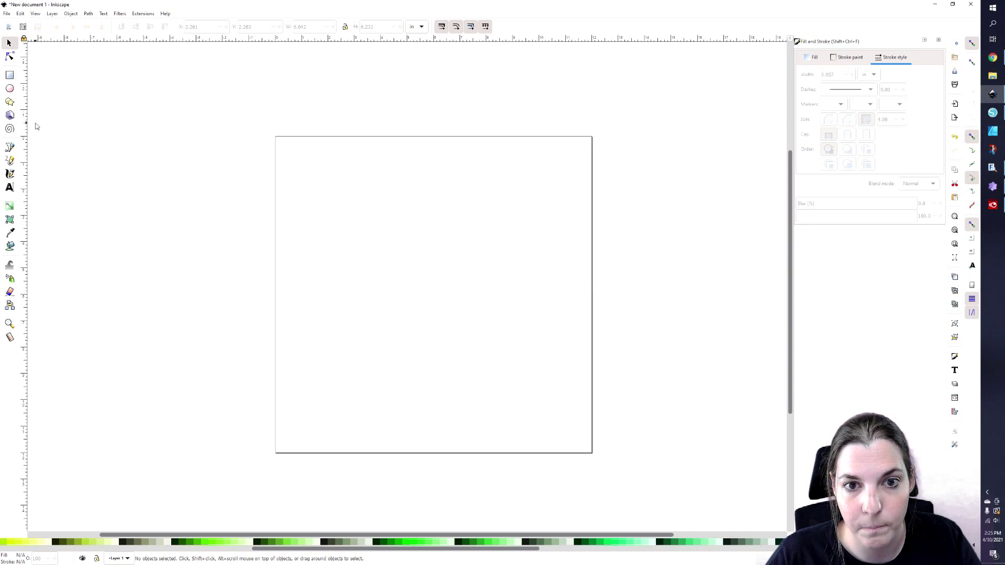
Step: Draw a three-turn spiral about 5.79 × 5.44 in and move it to the page centre
click(10, 131)
drag(311, 182, 372, 247)
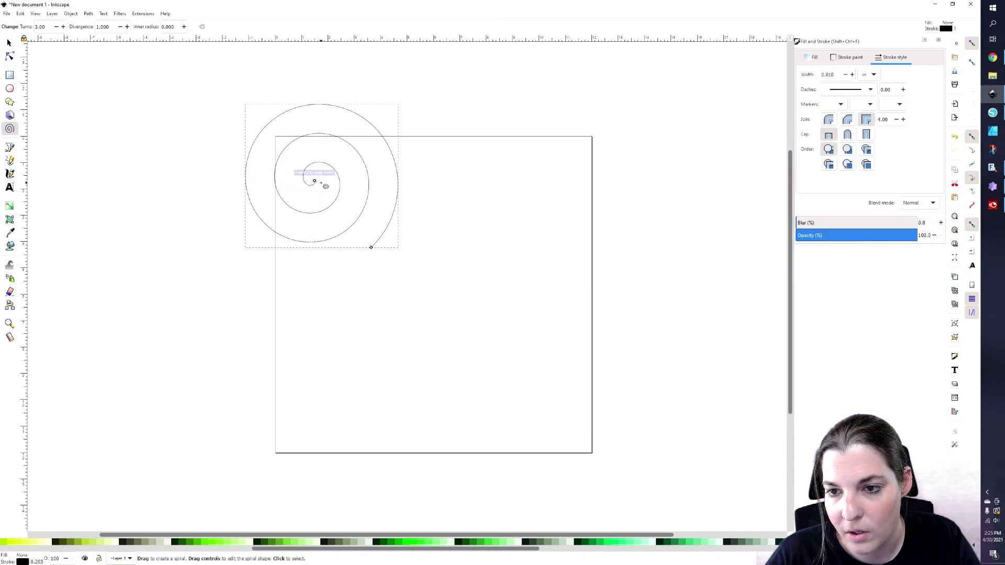
click(9, 43)
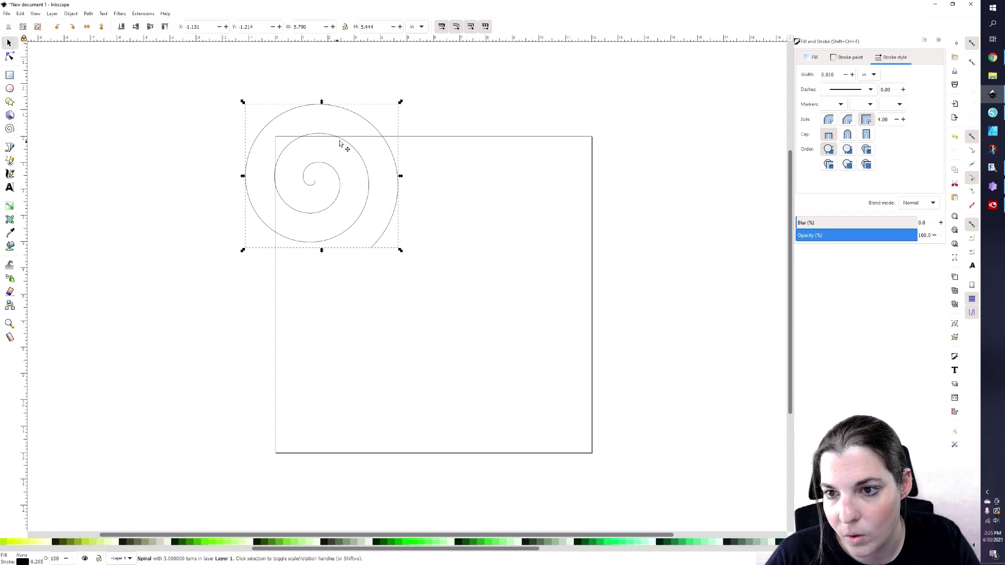
drag(346, 145, 466, 269)
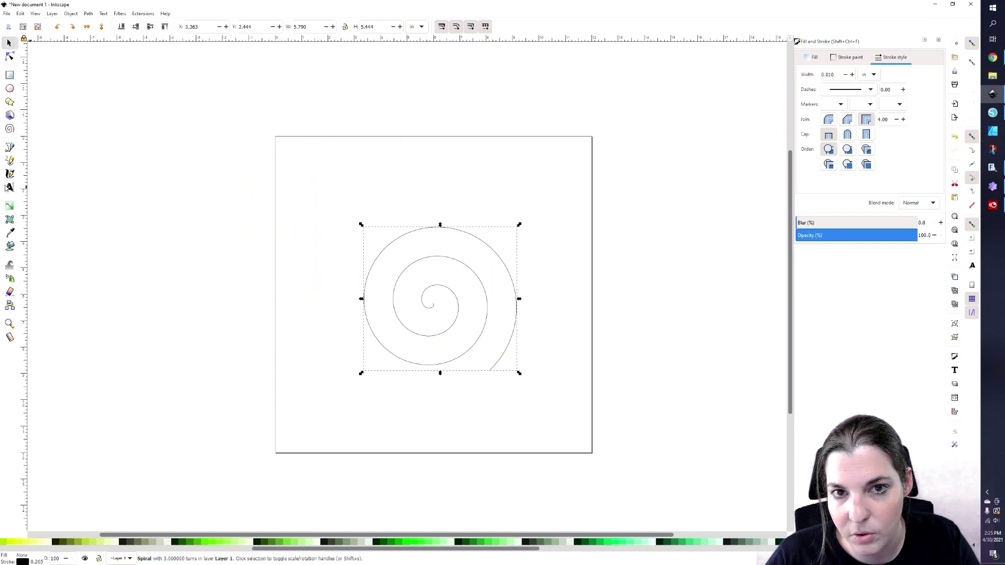
click(9, 187)
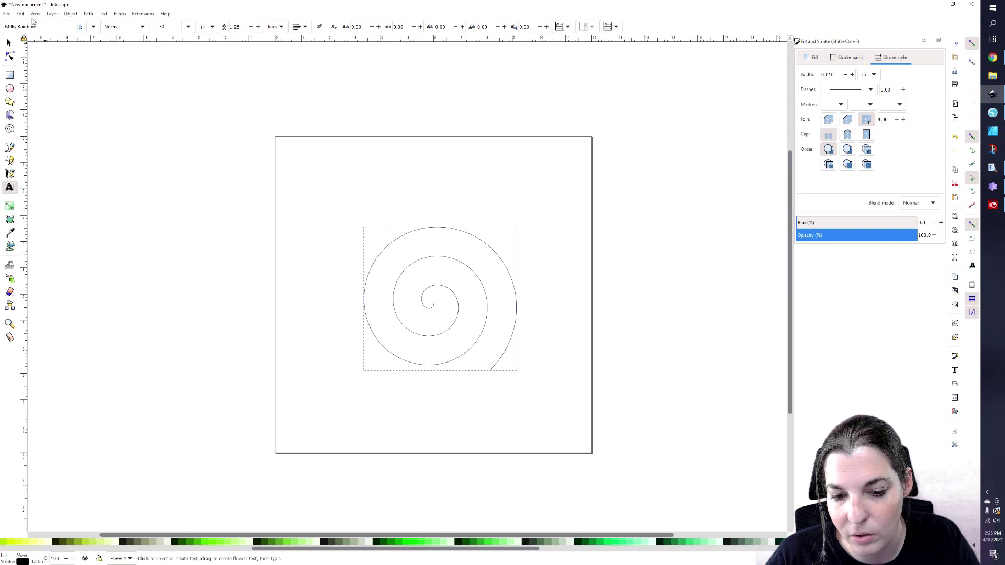
Step: Type the sentence 'hello i am going to put some text on a curve' near the page top
click(346, 158)
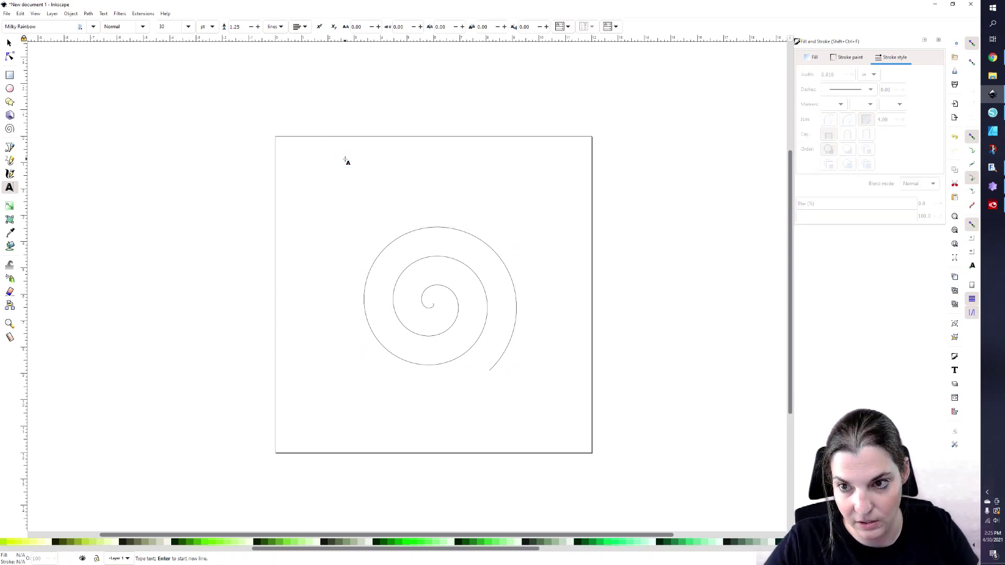
text(hello i am going)
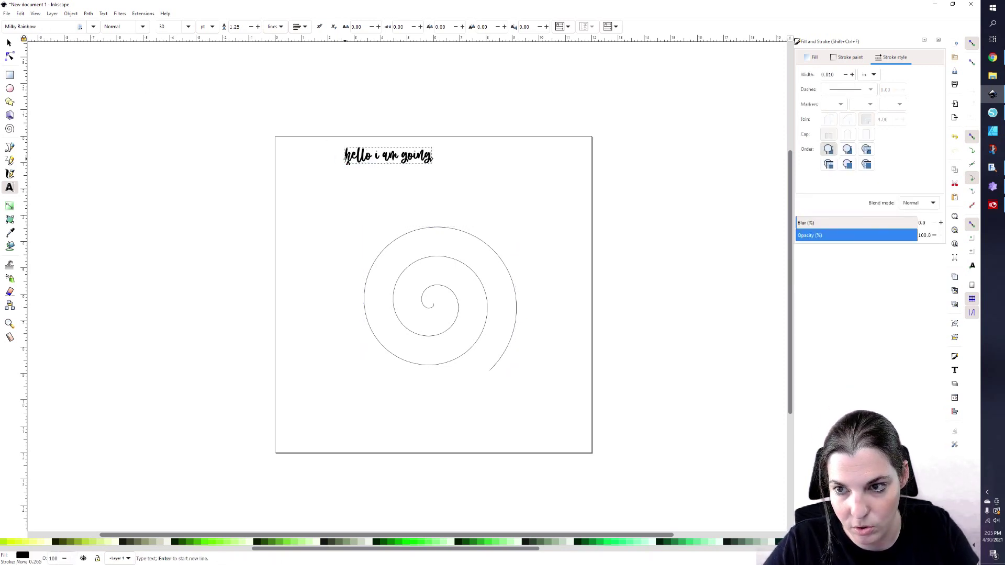
text( to put some te)
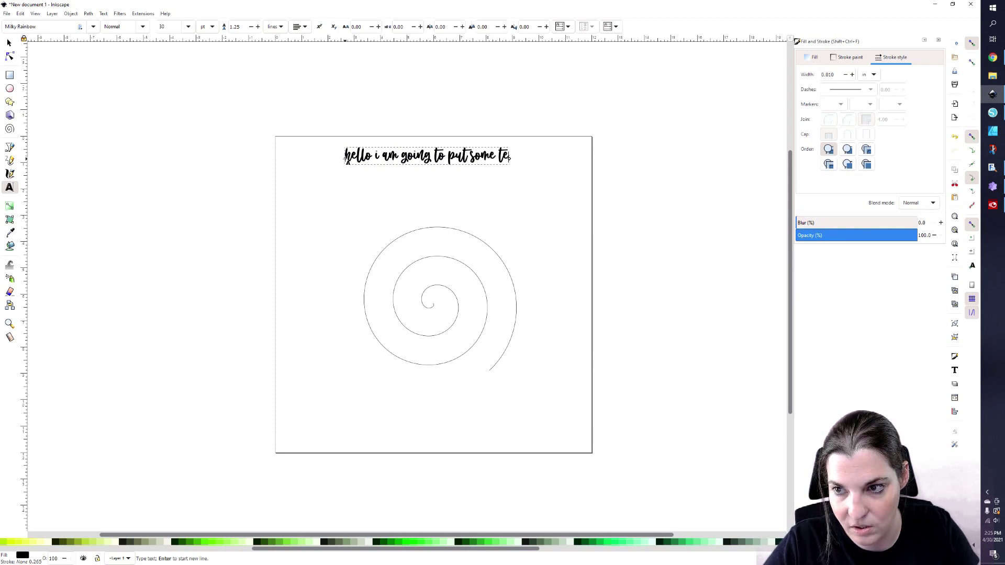
text(xtx)
key(BackSpace)
key(BackSpace)
key(BackSpace)
text(xt)
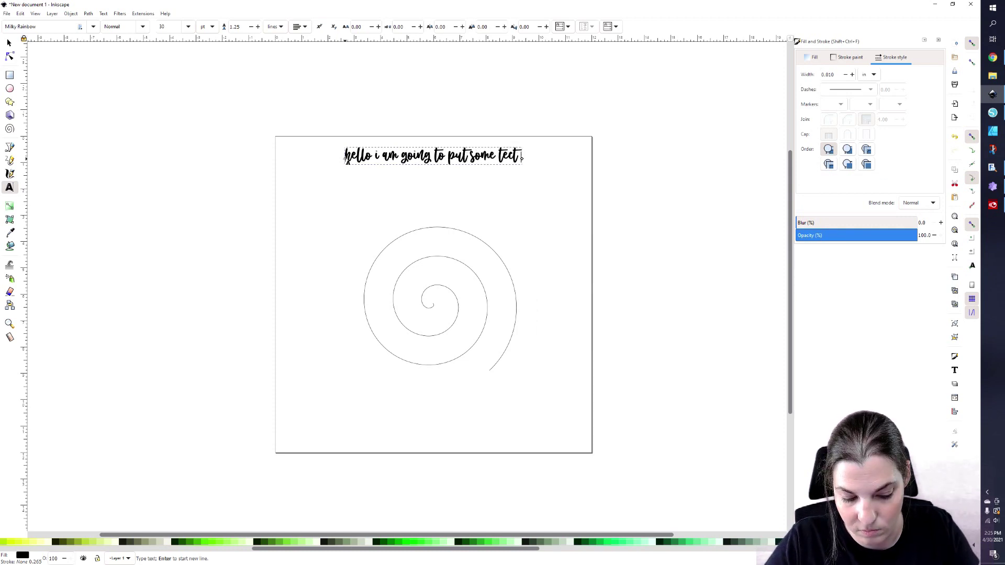
key(BackSpace)
key(BackSpace)
key(BackSpace)
text(x)
key(BackSpace)
text(ext o)
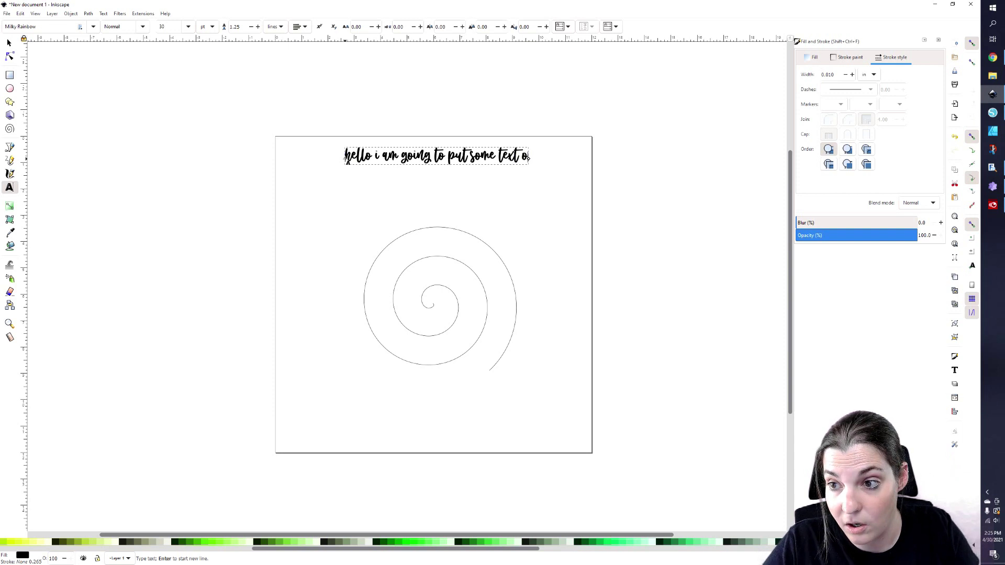
text(n a surve)
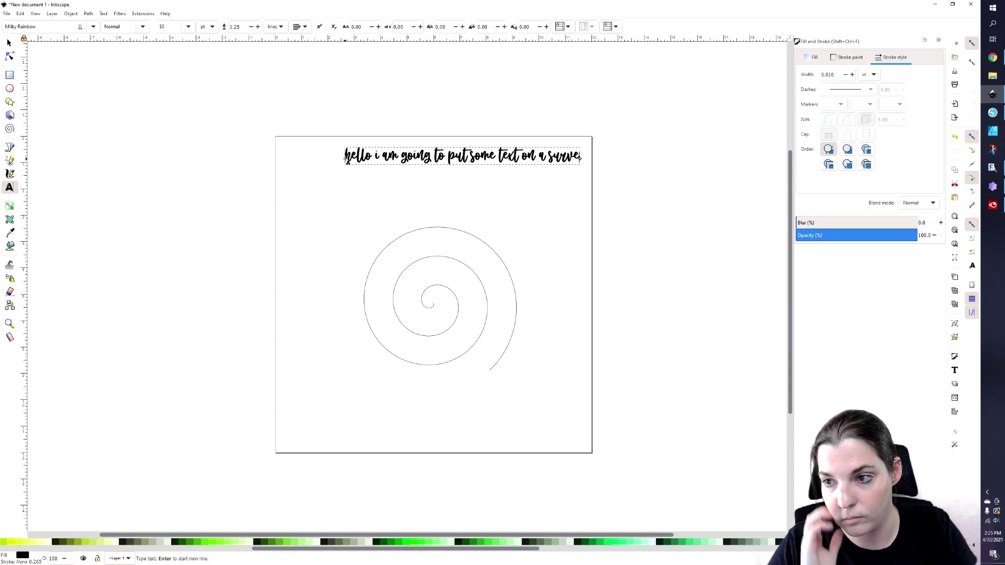
key(BackSpace)
key(BackSpace)
key(BackSpace)
key(BackSpace)
key(BackSpace)
key(BackSpace)
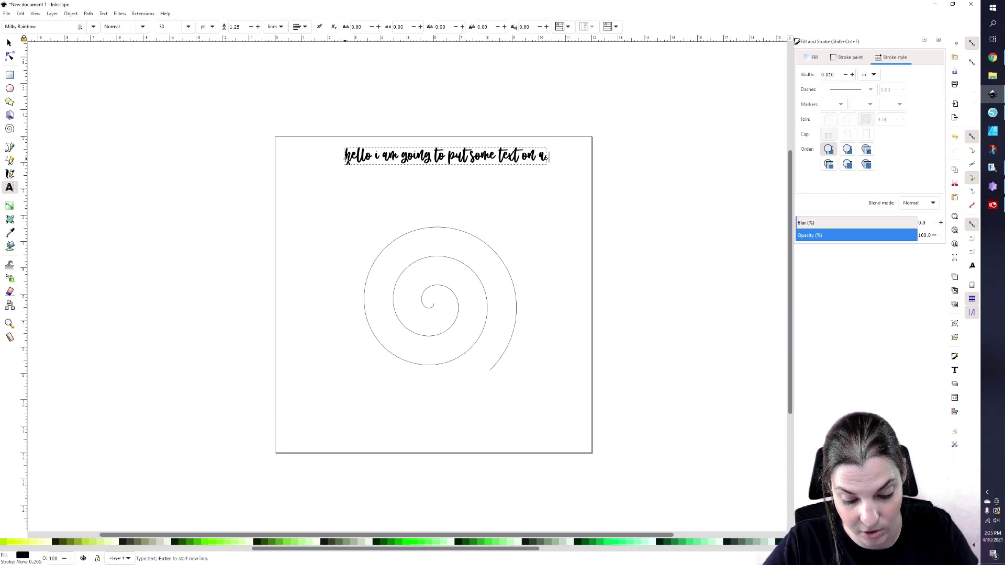
text(curve)
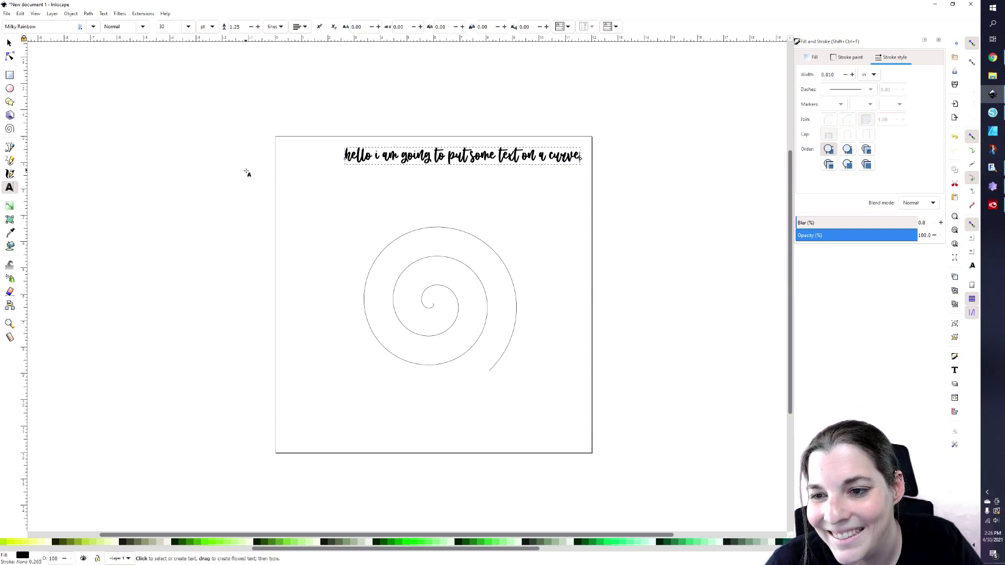
click(322, 173)
Step: Select the sentence together with the spiral and put the text on the spiral path
drag(309, 106, 615, 421)
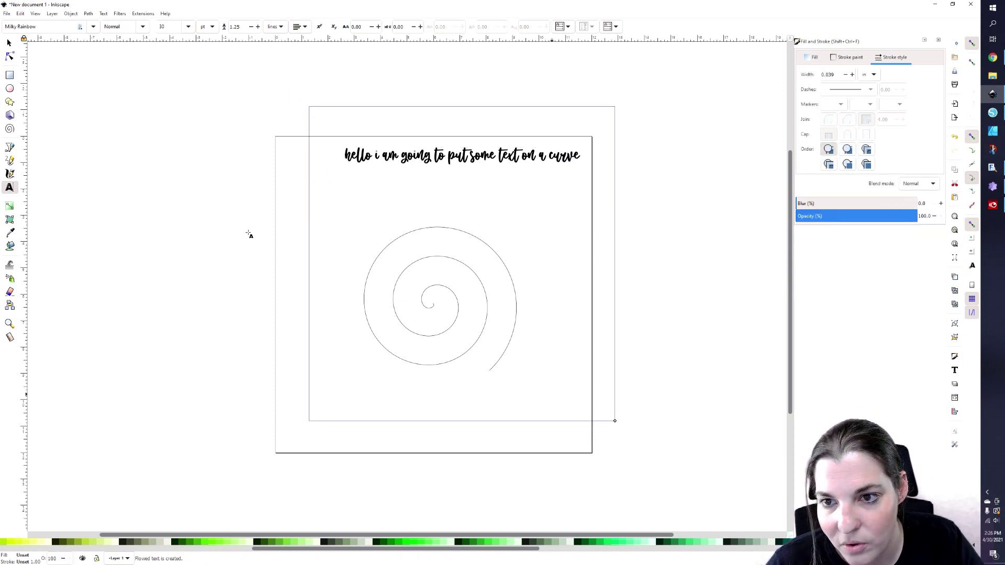
click(8, 43)
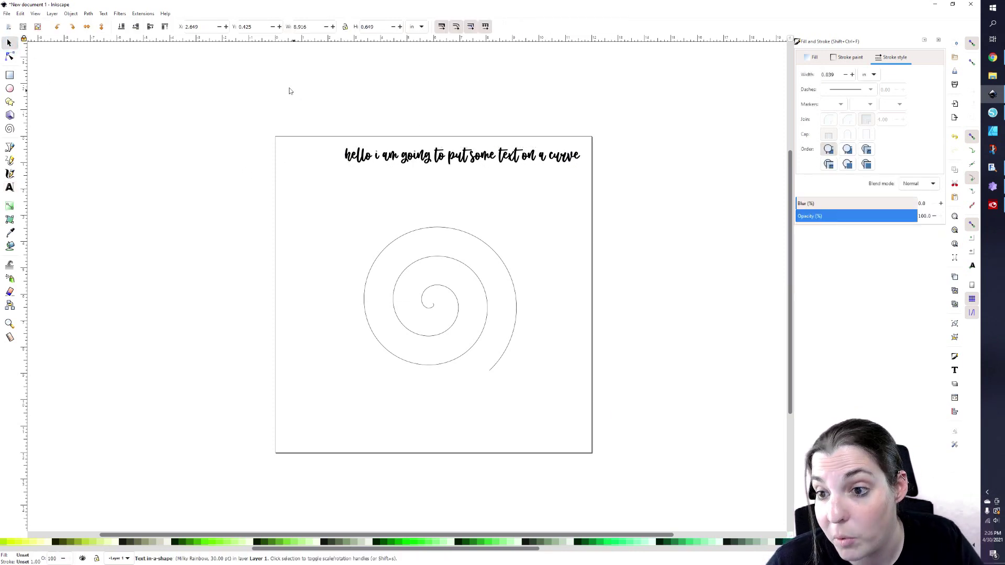
drag(287, 89, 728, 458)
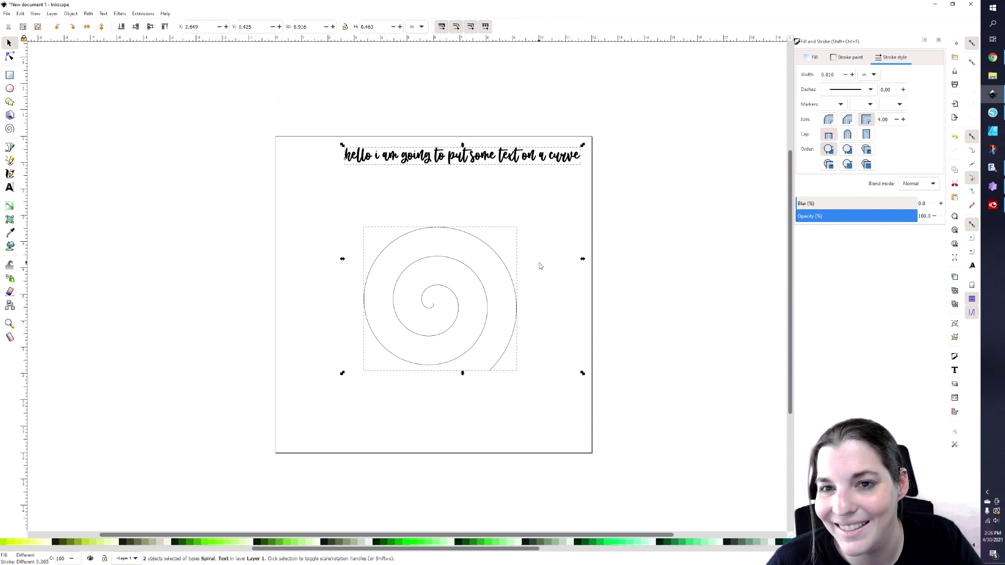
click(104, 14)
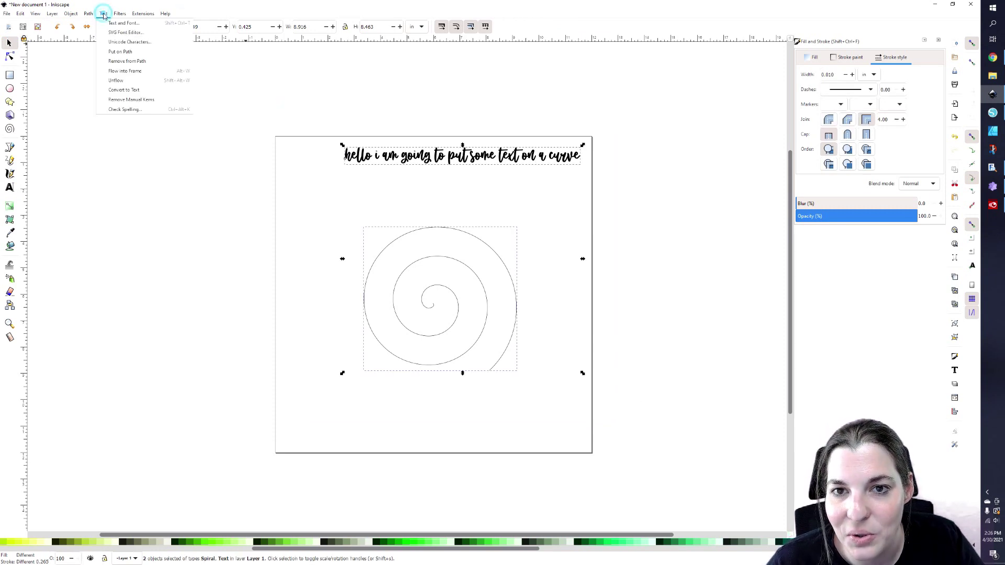
click(121, 52)
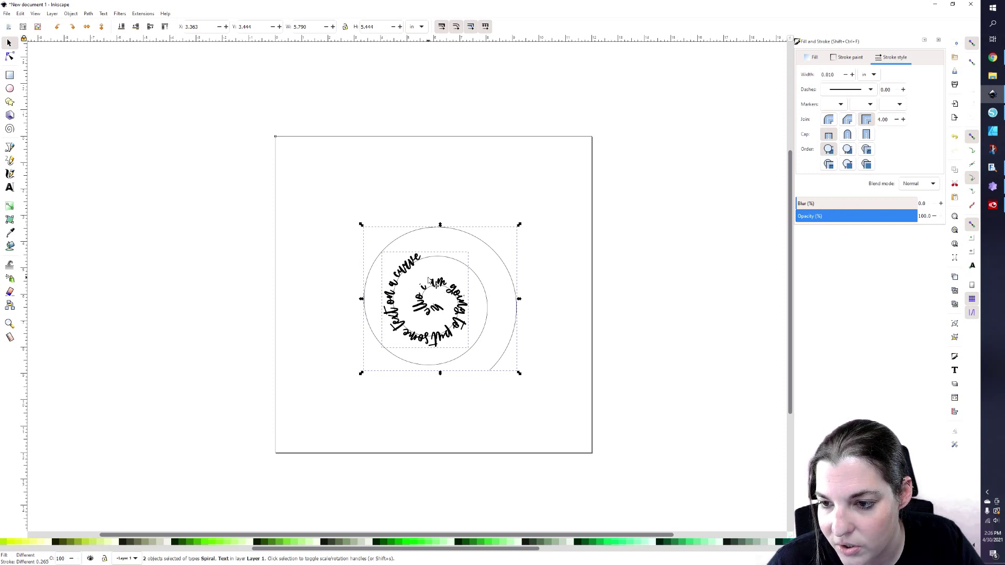
Step: Continue the spiral text after 'curve' through '…until the circle is full…you can create svgs too'
key(i)
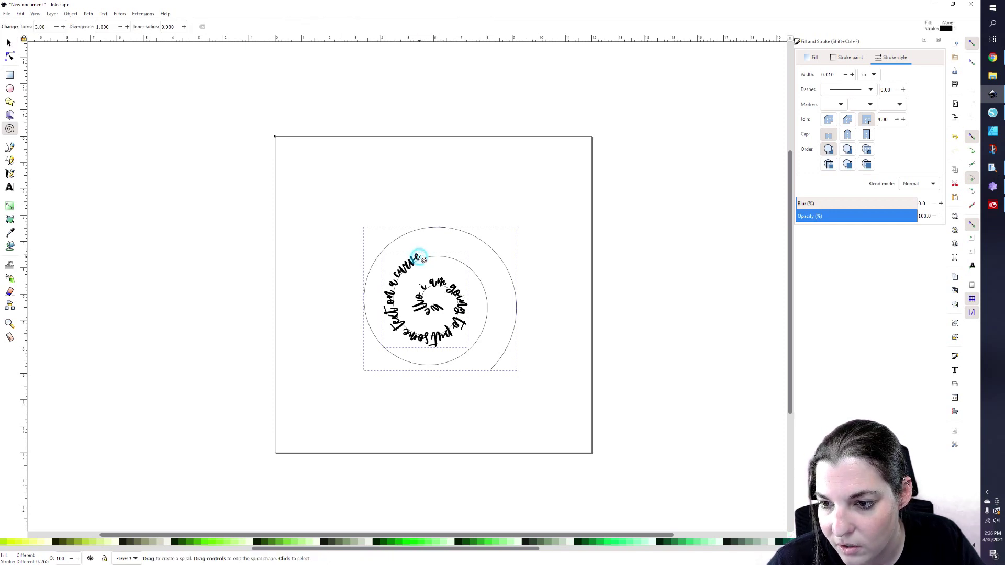
click(8, 43)
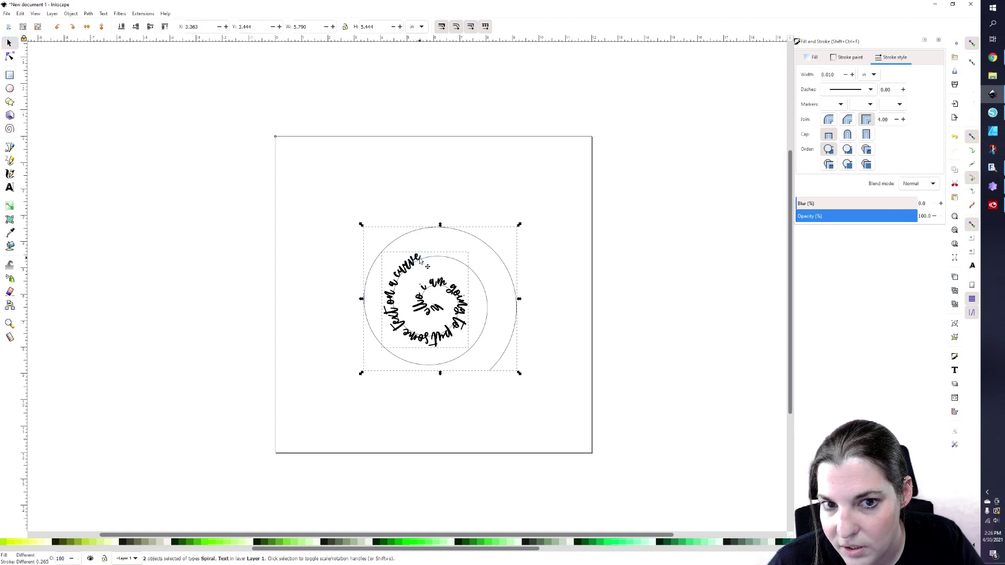
click(9, 188)
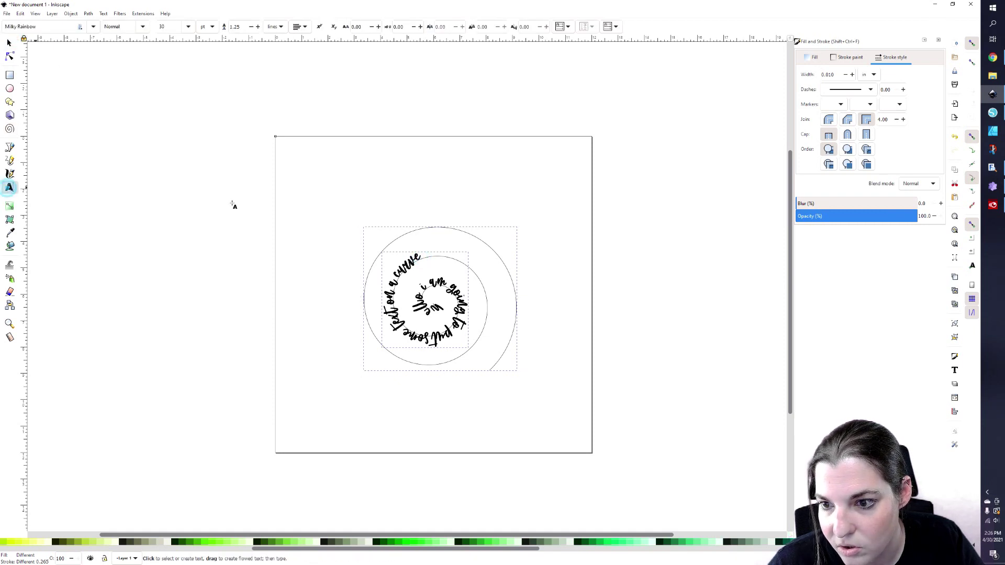
click(420, 260)
text(y)
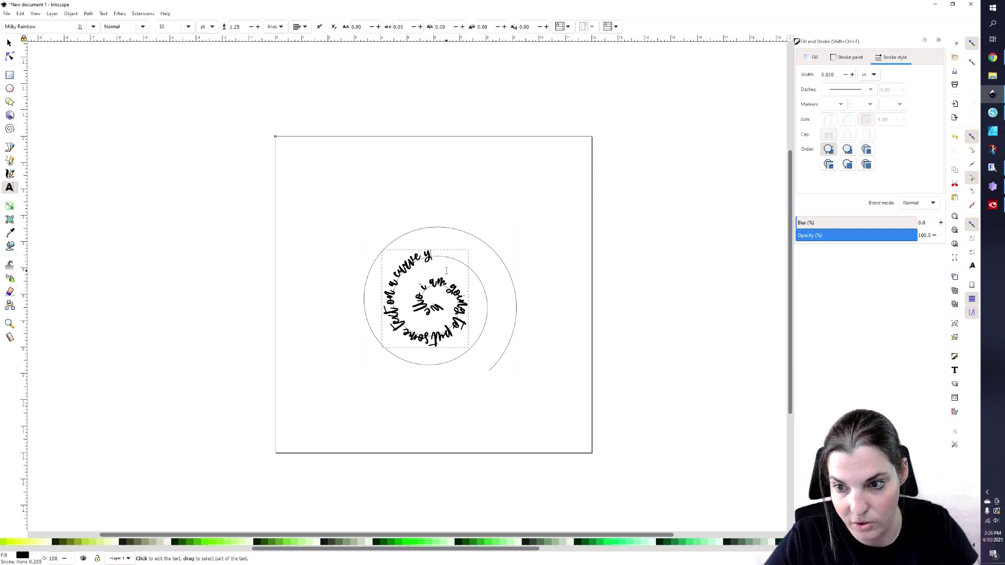
text(ou can keep i)
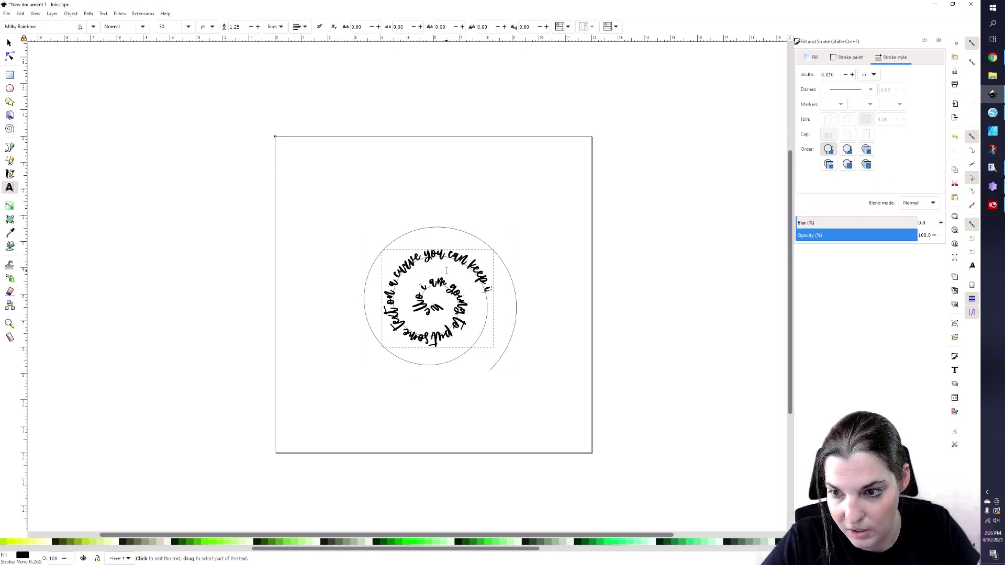
text(t going too a)
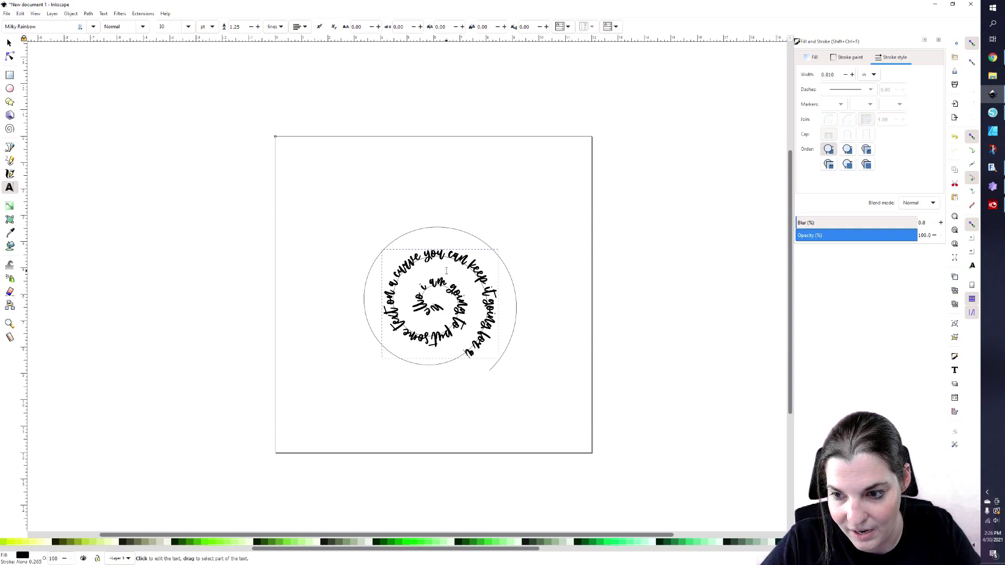
text(s long as)
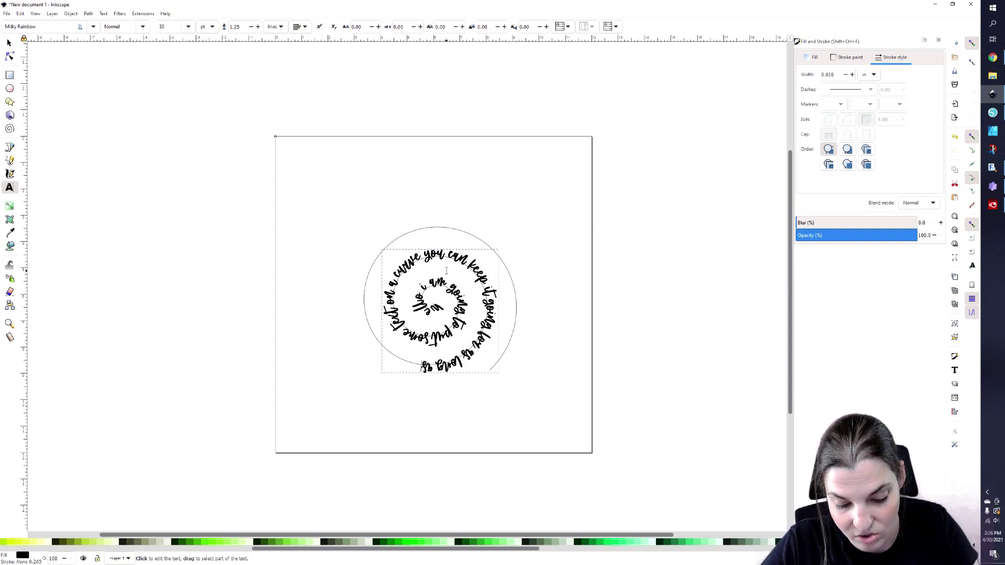
text( your heart desires unt)
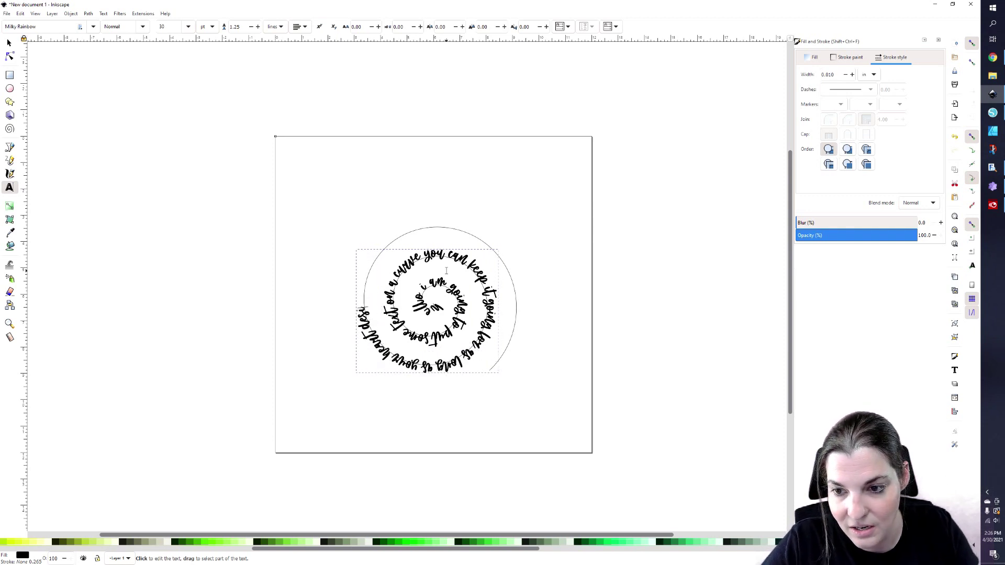
text(il the)
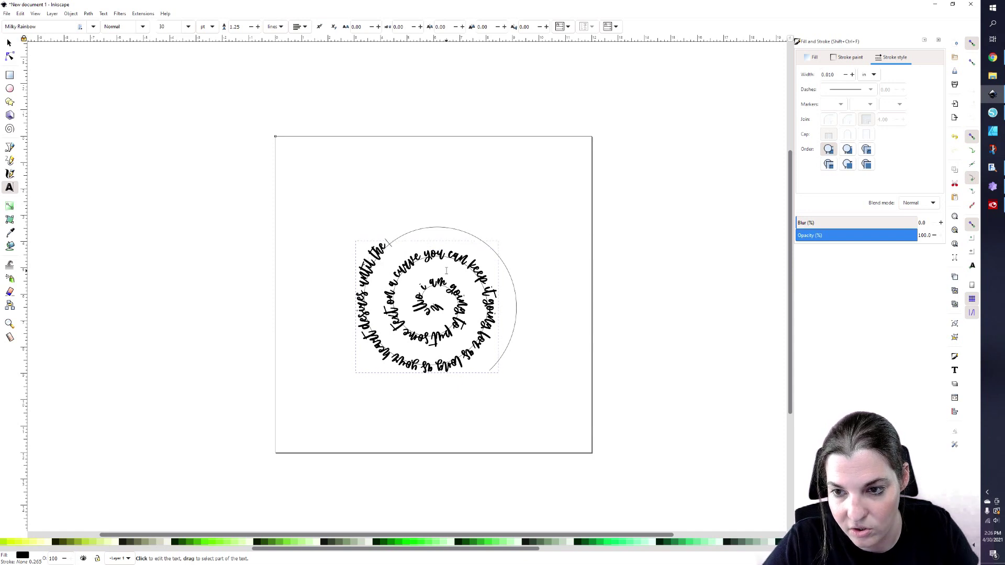
text( circle)
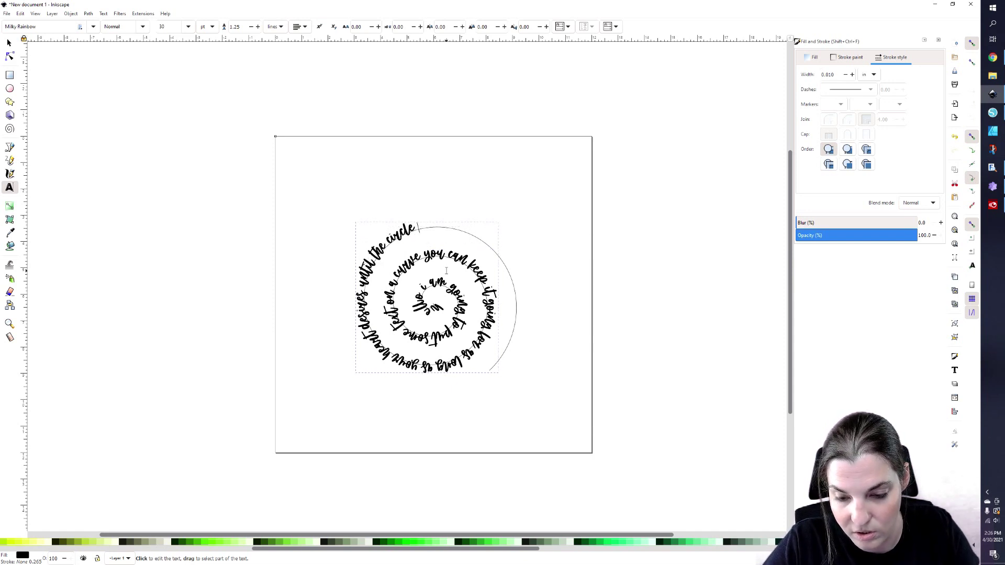
text( is full and th)
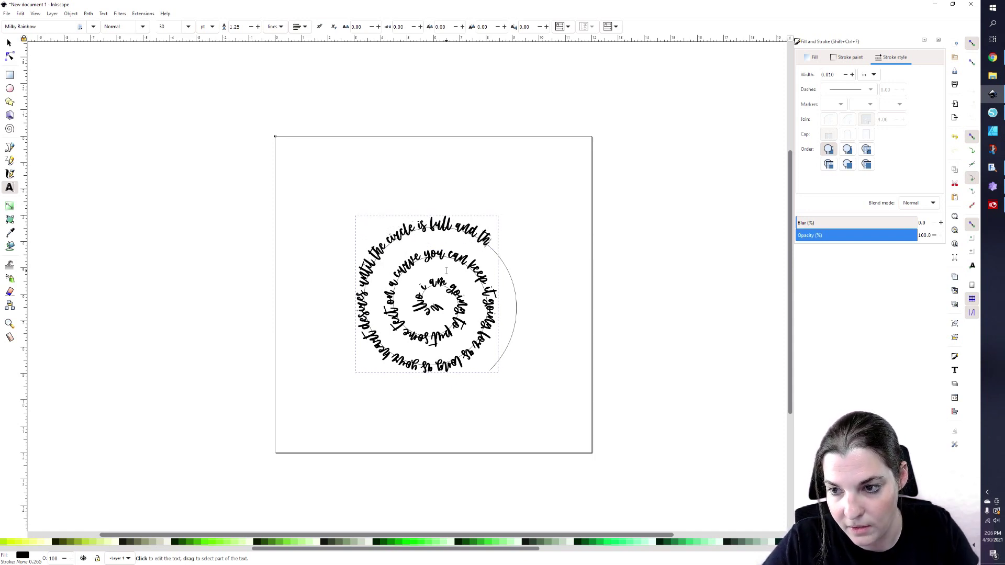
text(en you can cr)
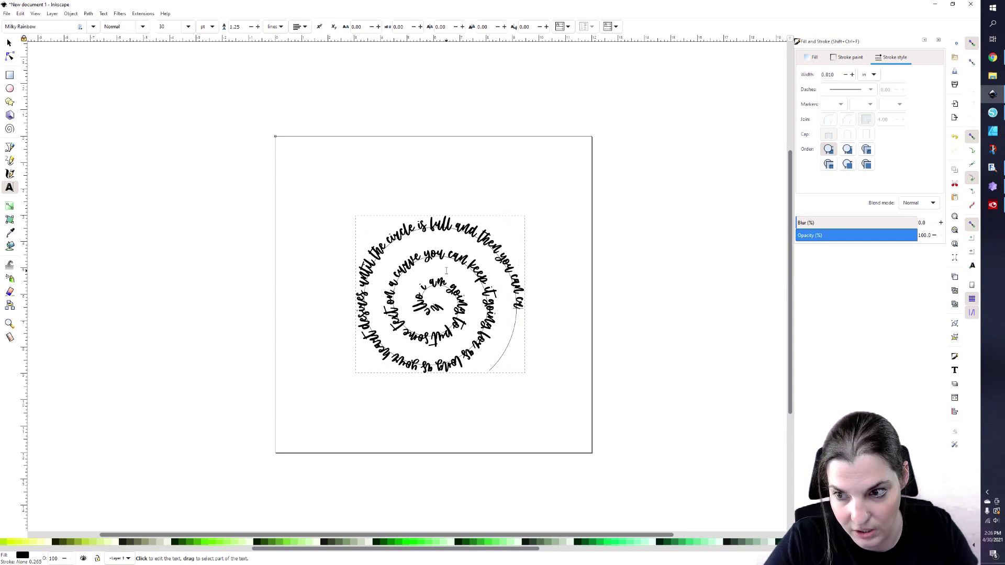
text(eate svgs)
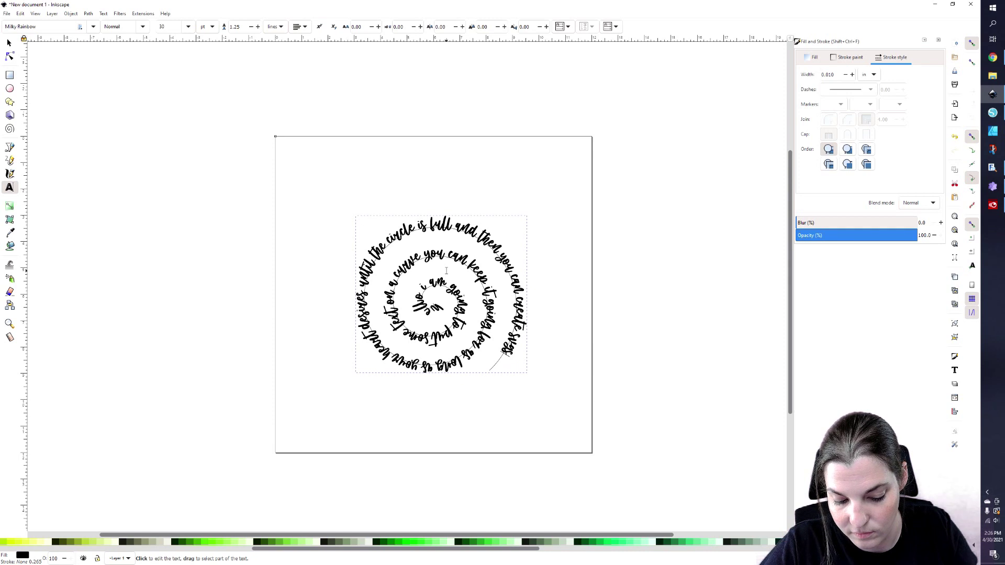
text( th)
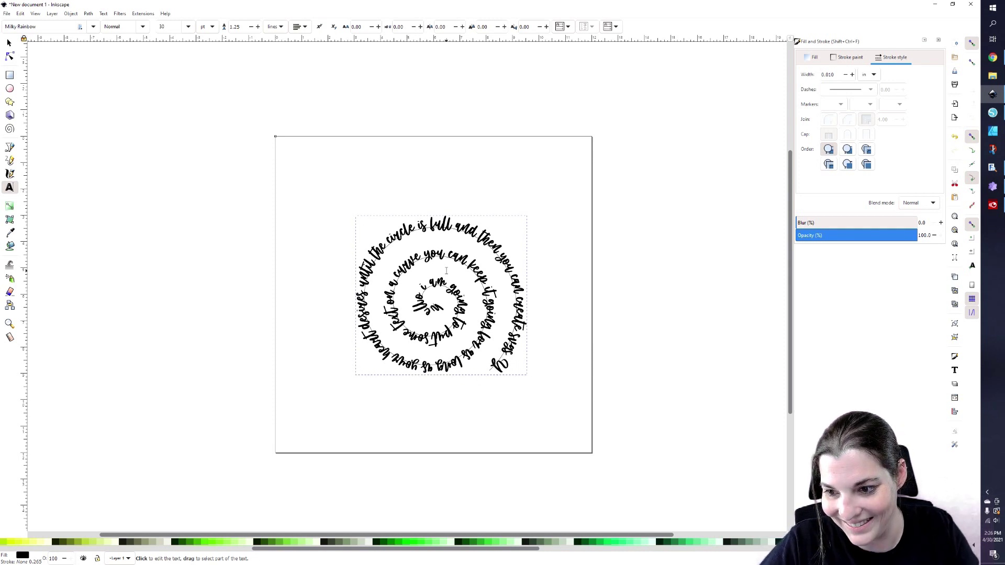
key(BackSpace)
key(BackSpace)
text(too)
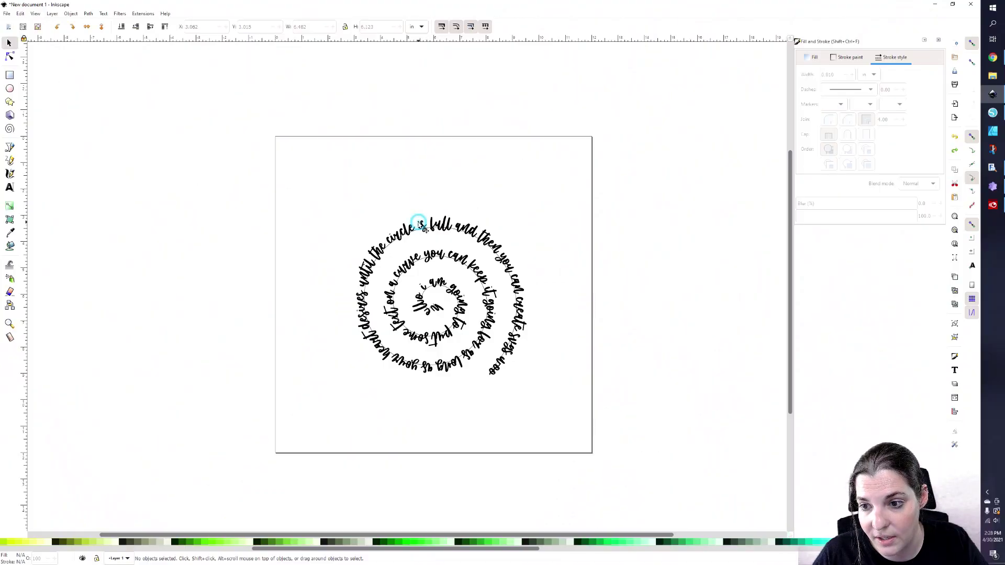
Step: Convert the spiral text with Stroke to Path and merge it into one path with Union
click(87, 14)
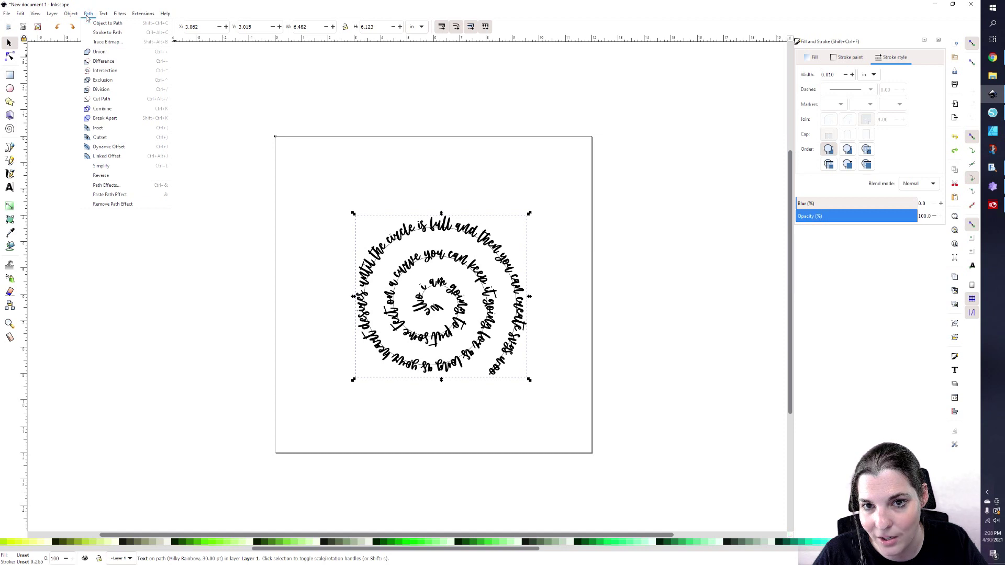
click(101, 33)
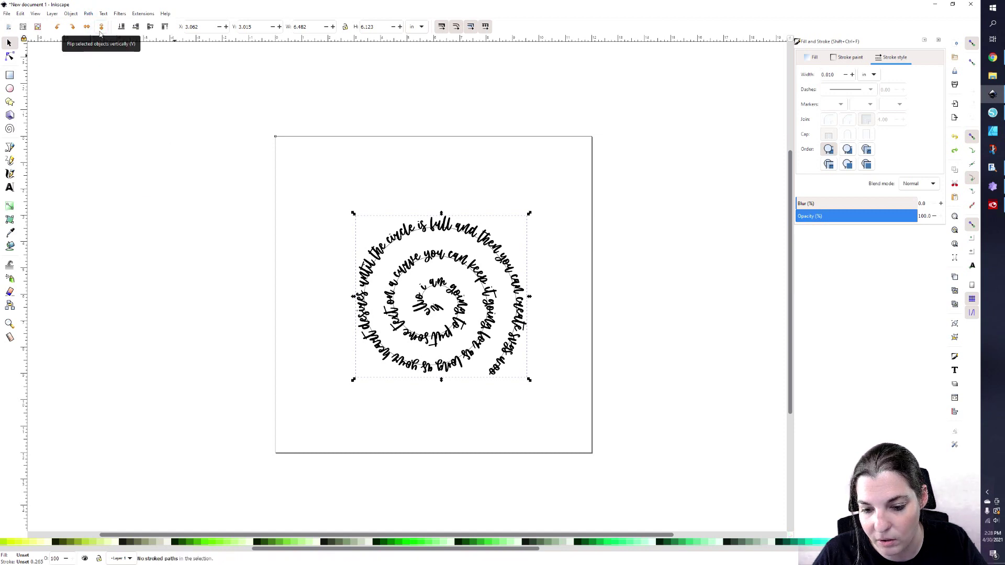
click(88, 13)
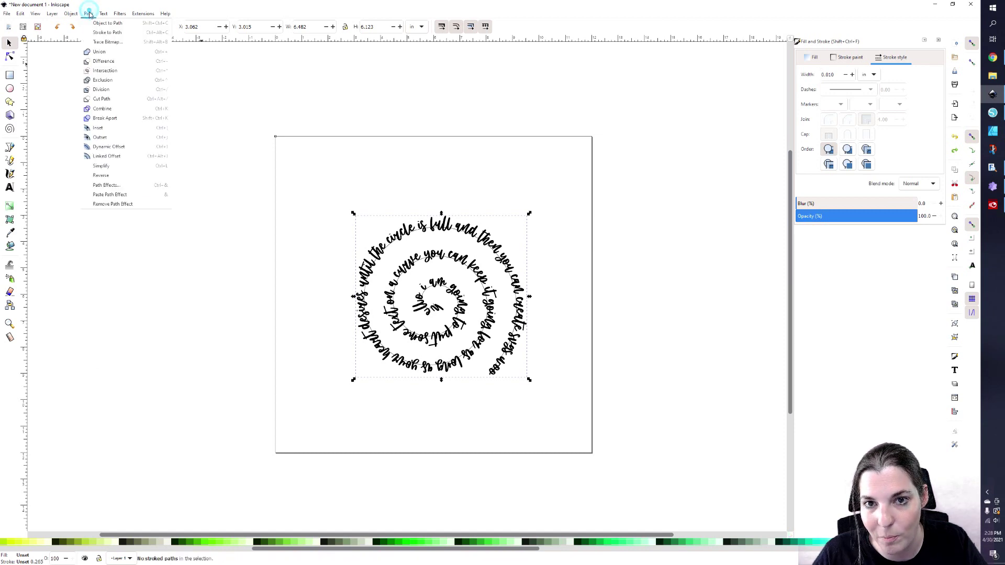
click(99, 52)
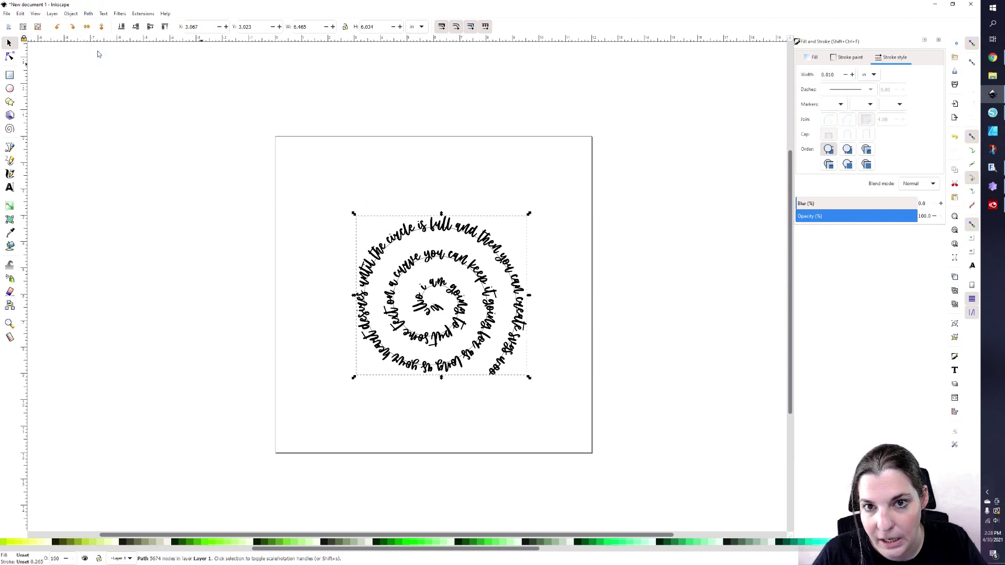
Step: Delete the leftover spiral guide and move the lettering back to the page centre
click(417, 201)
drag(423, 225, 289, 202)
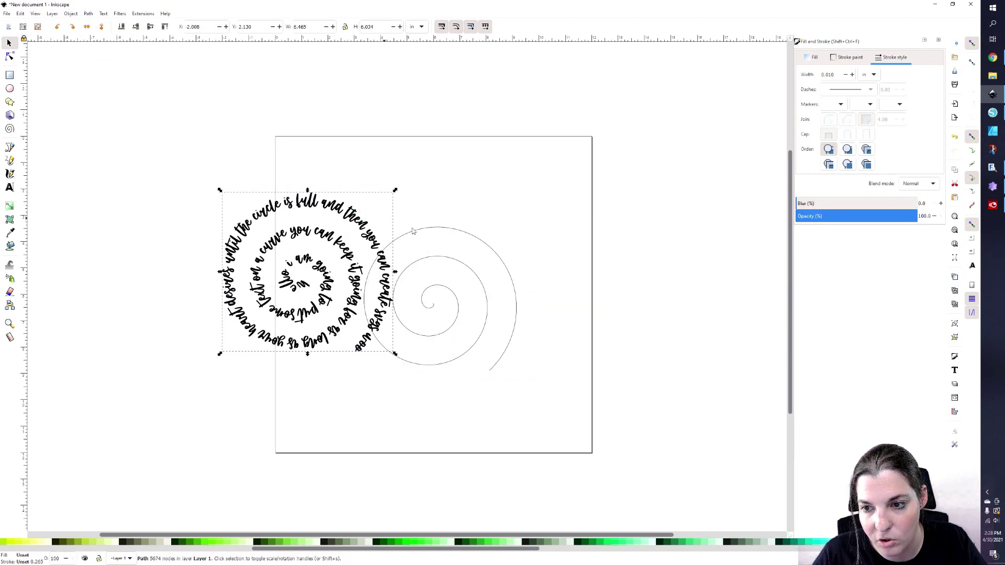
click(421, 229)
key(Delete)
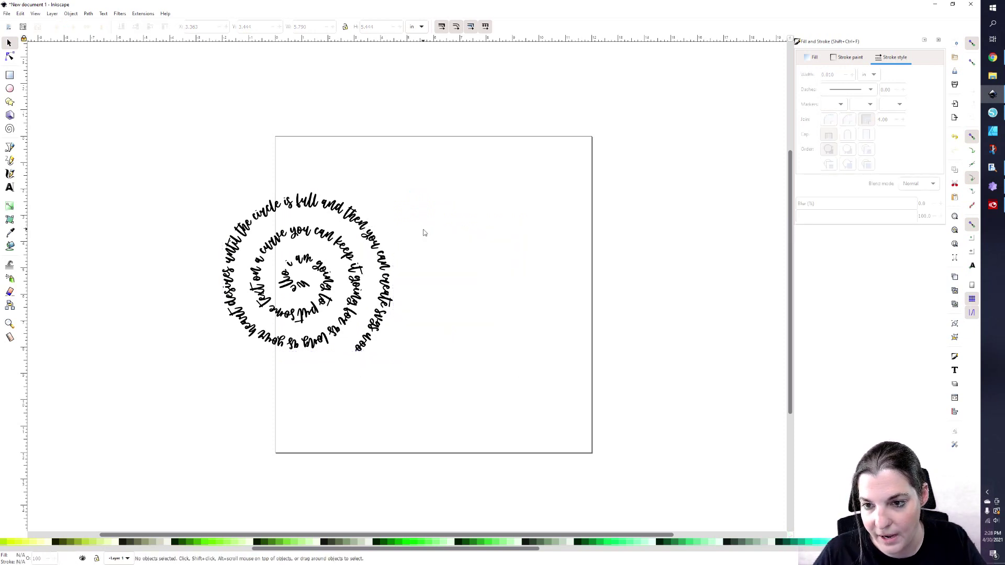
drag(325, 203, 424, 210)
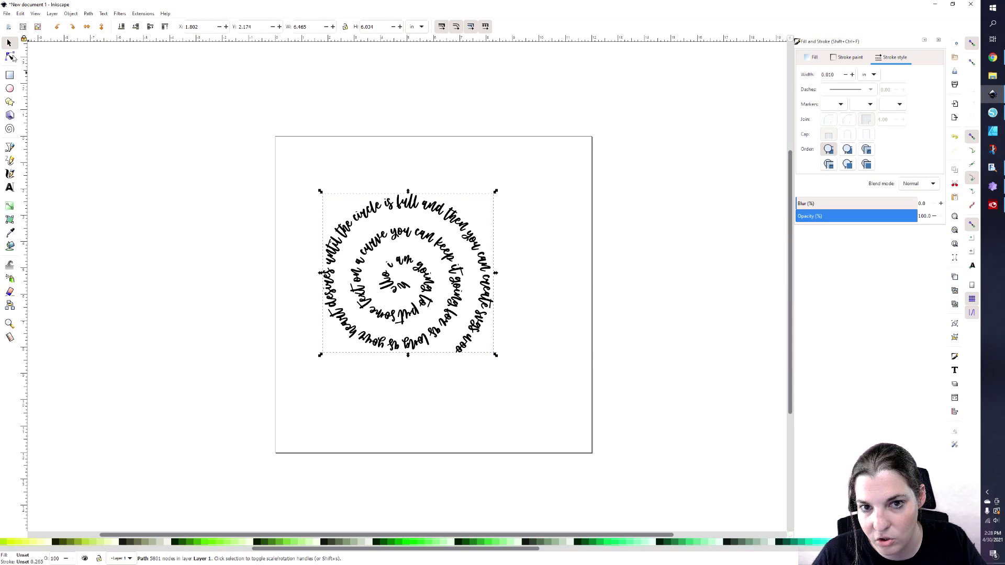
Step: Apply Exclusion to the spiral text path, leaving white gaps where strokes overlap
click(9, 56)
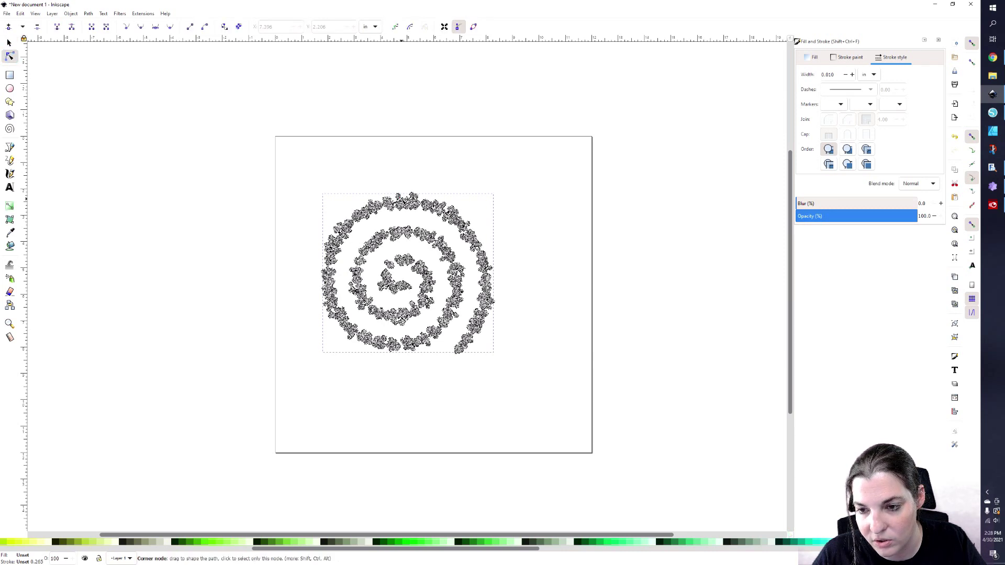
click(9, 43)
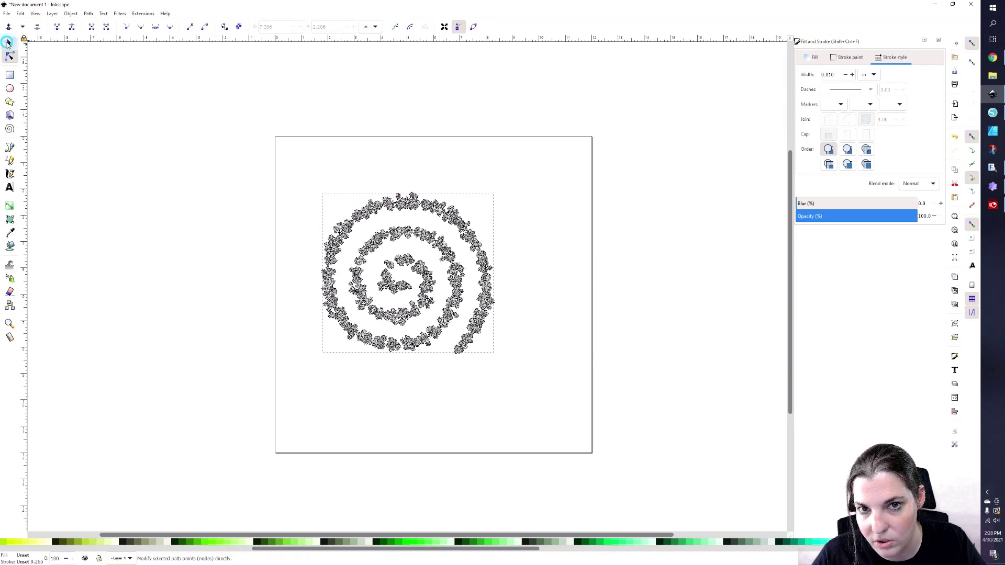
click(89, 14)
click(90, 25)
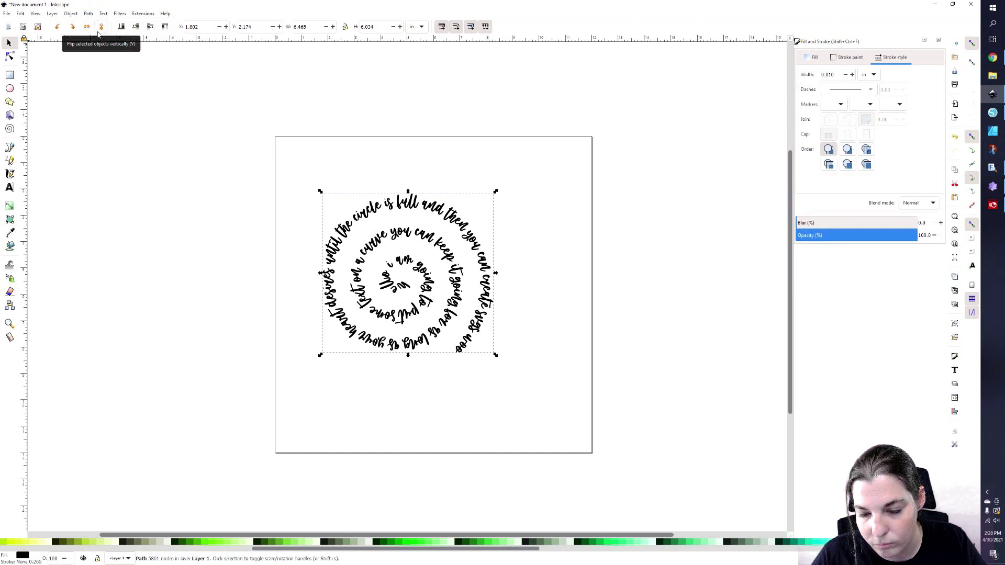
Step: Union the text path pieces again and select a node on the spiral lettering
click(10, 56)
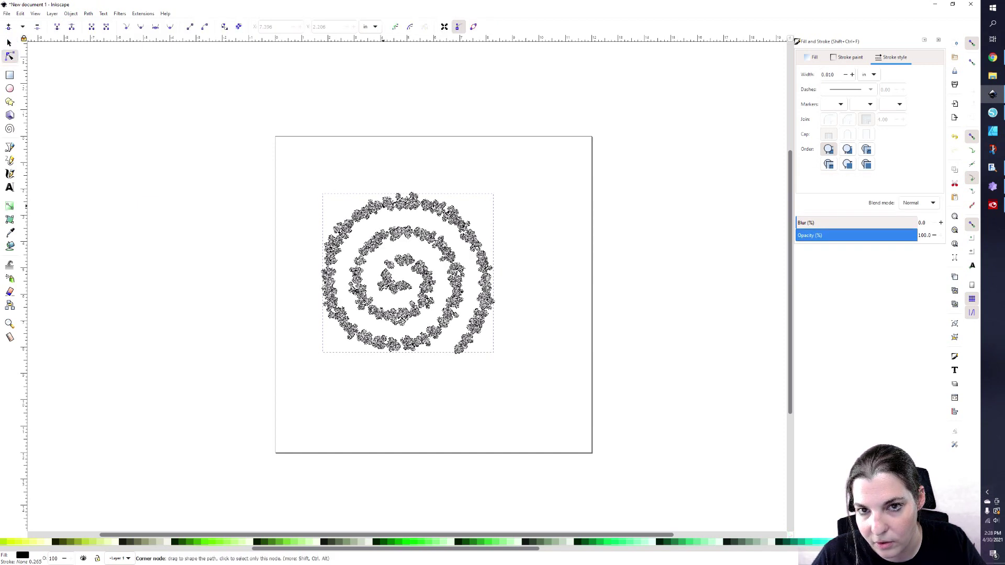
click(103, 14)
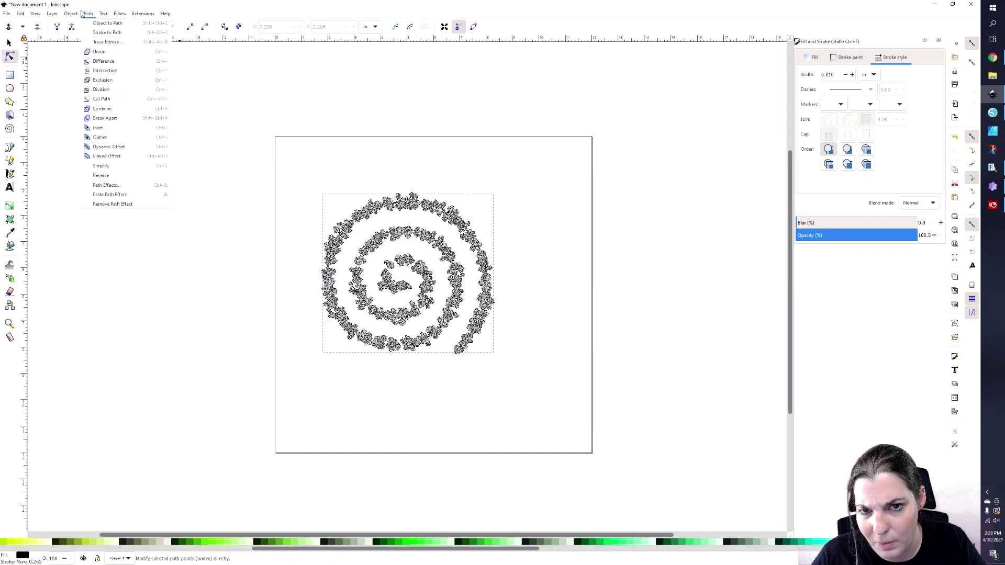
click(100, 52)
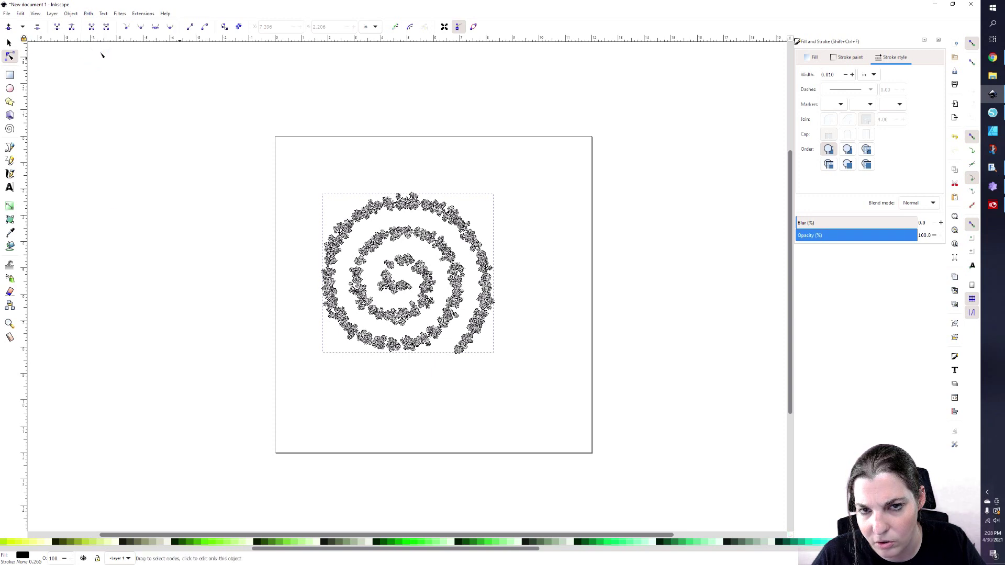
click(89, 15)
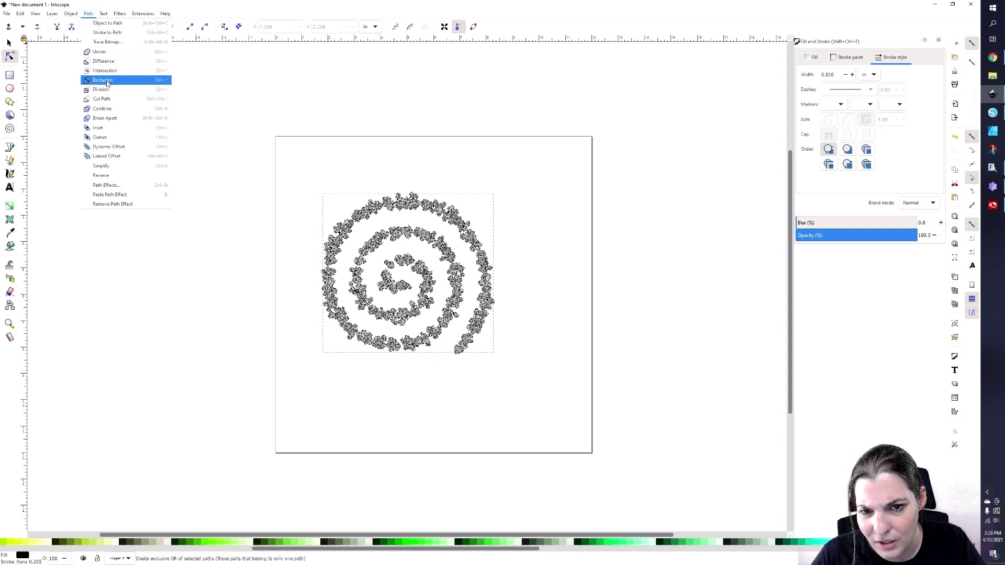
click(353, 166)
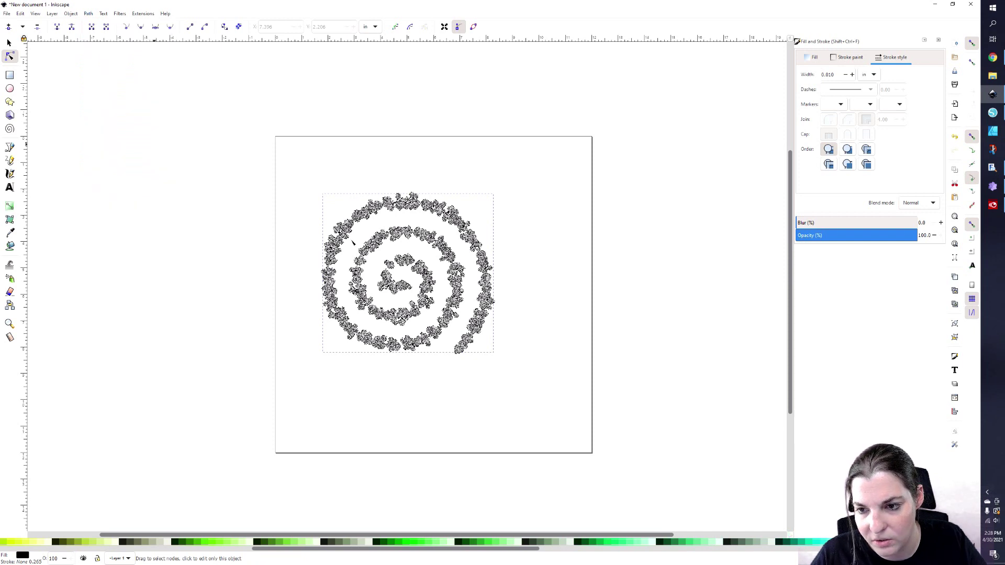
click(384, 237)
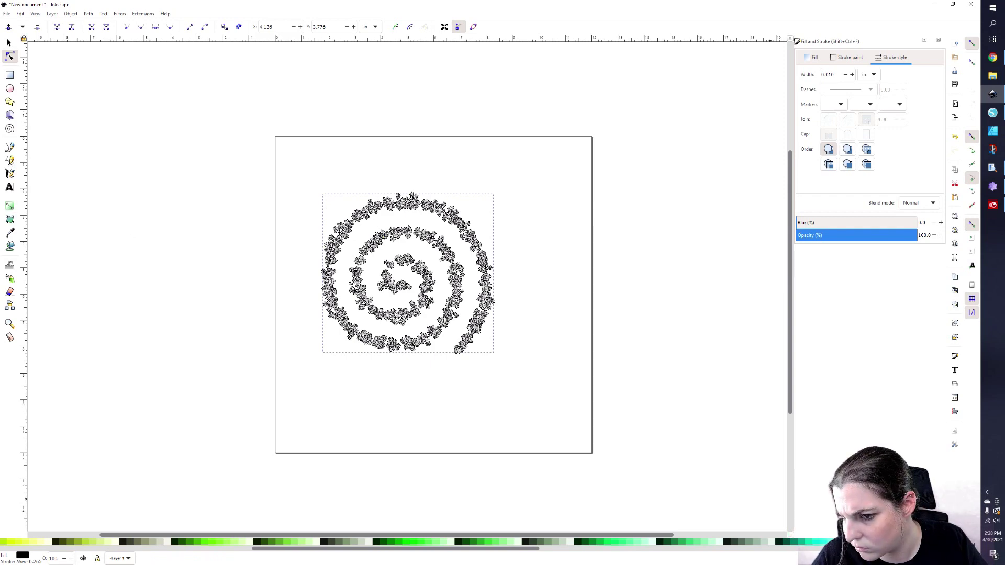
key(plus)
key(plus)
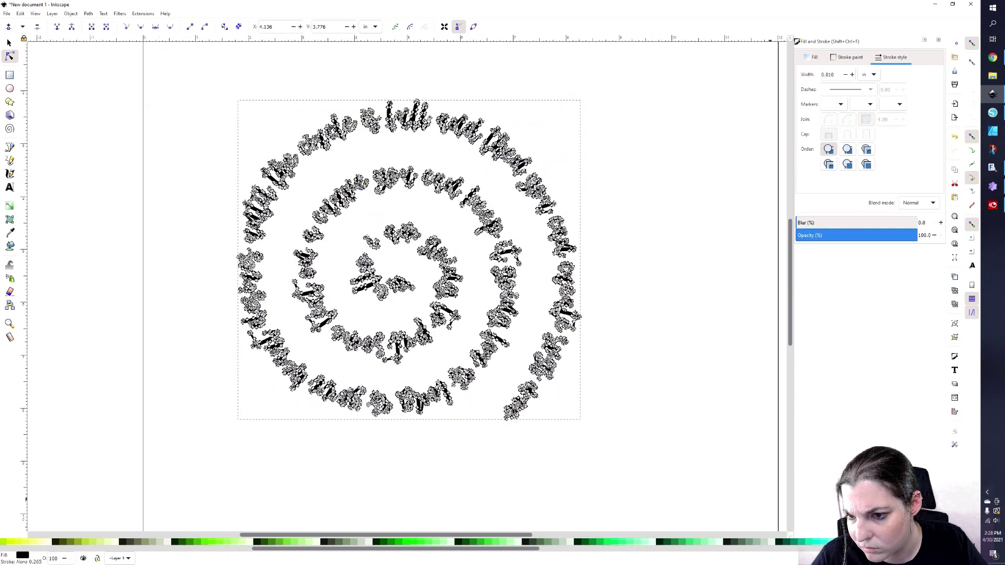
Step: Convert any remaining strokes and objects in the lettering to paths and show the path outline
key(plus)
key(plus)
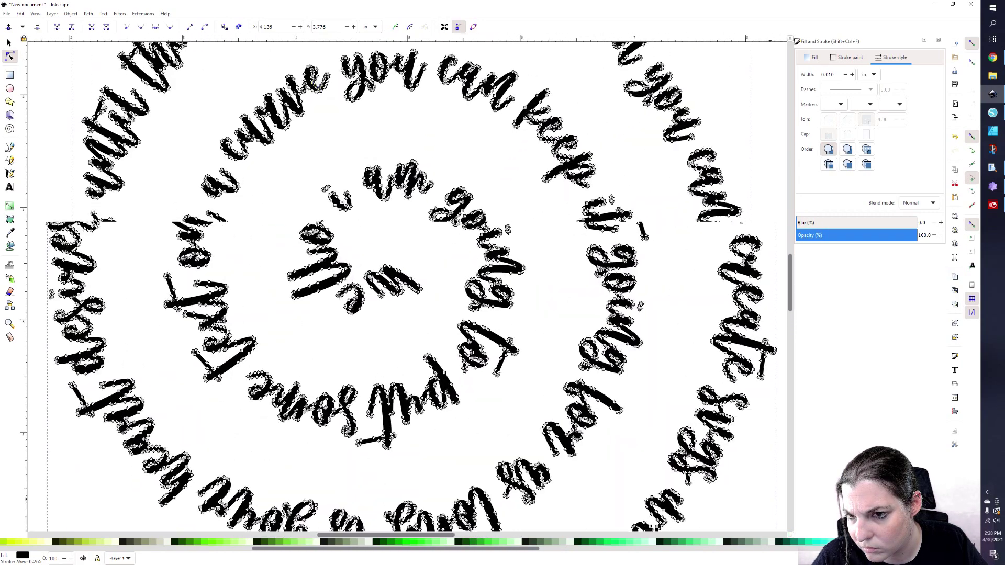
key(plus)
key(plus)
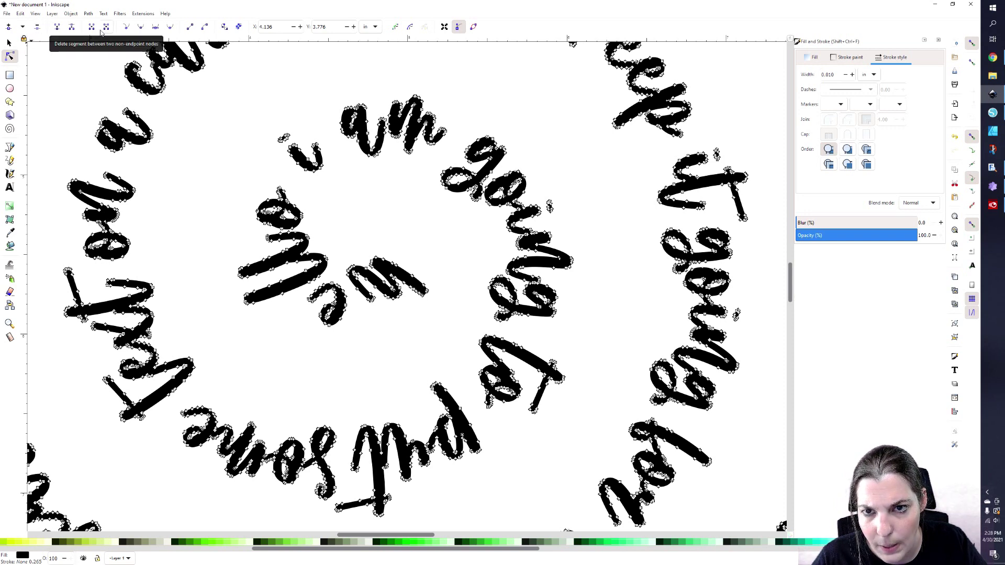
click(241, 30)
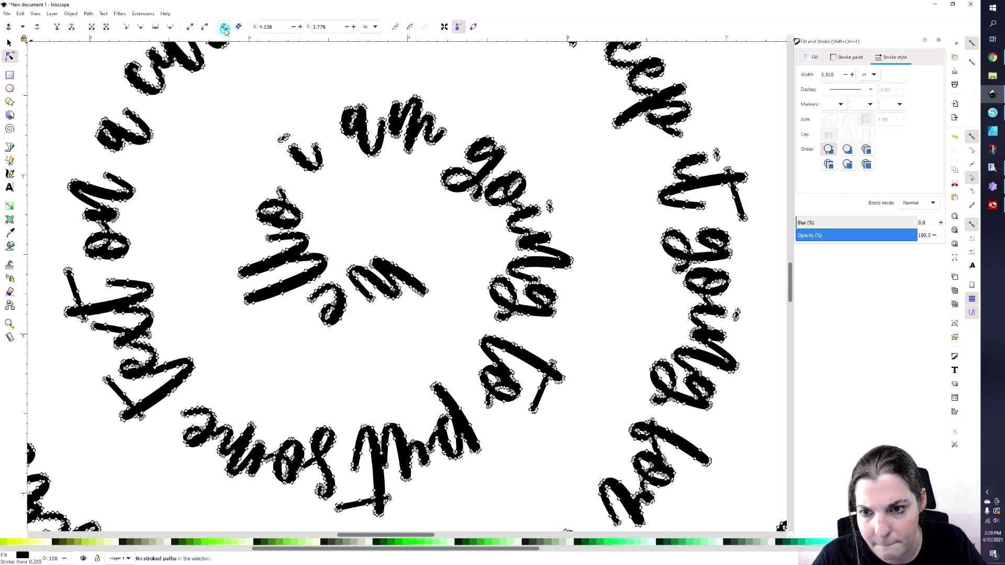
click(225, 31)
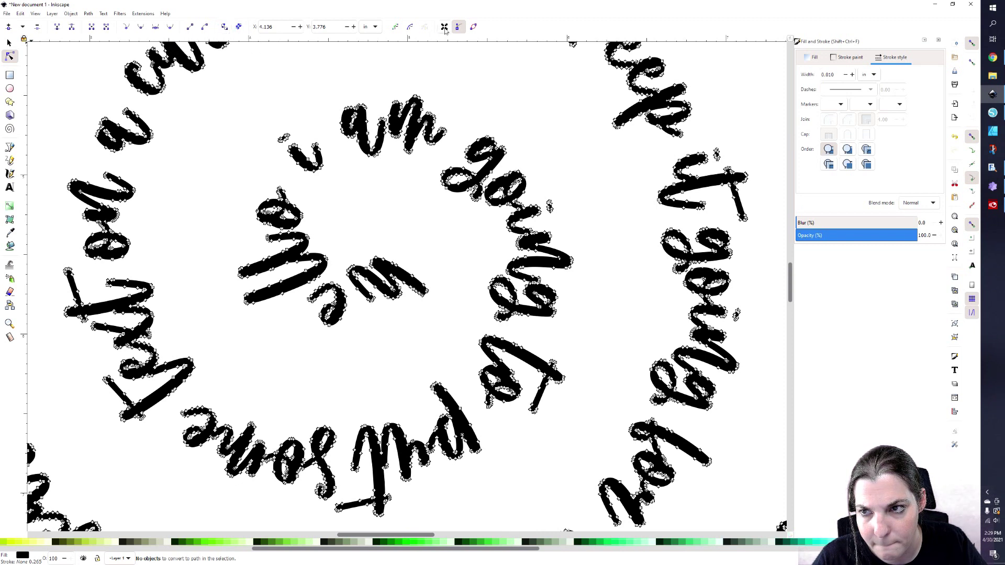
click(473, 27)
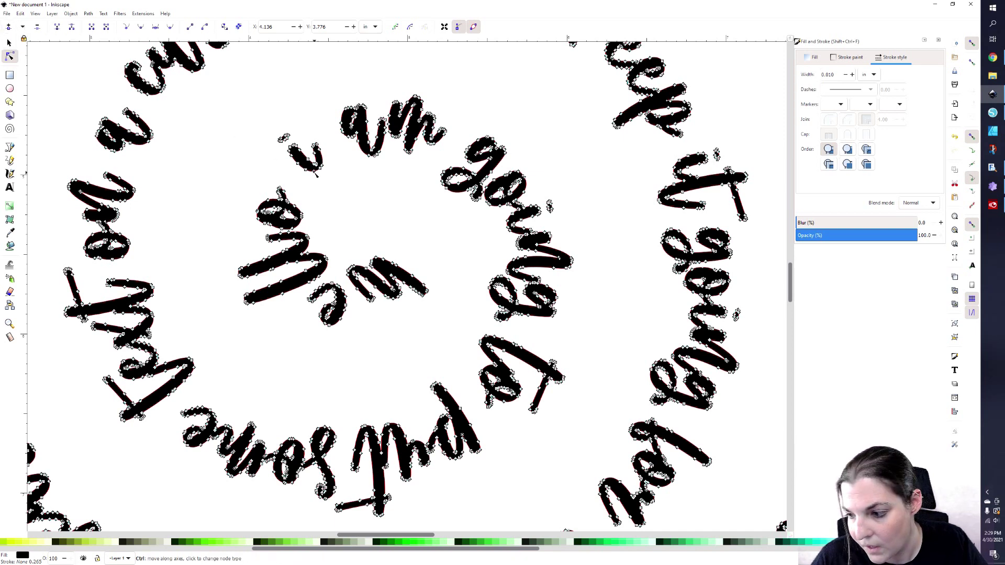
key(minus)
key(minus)
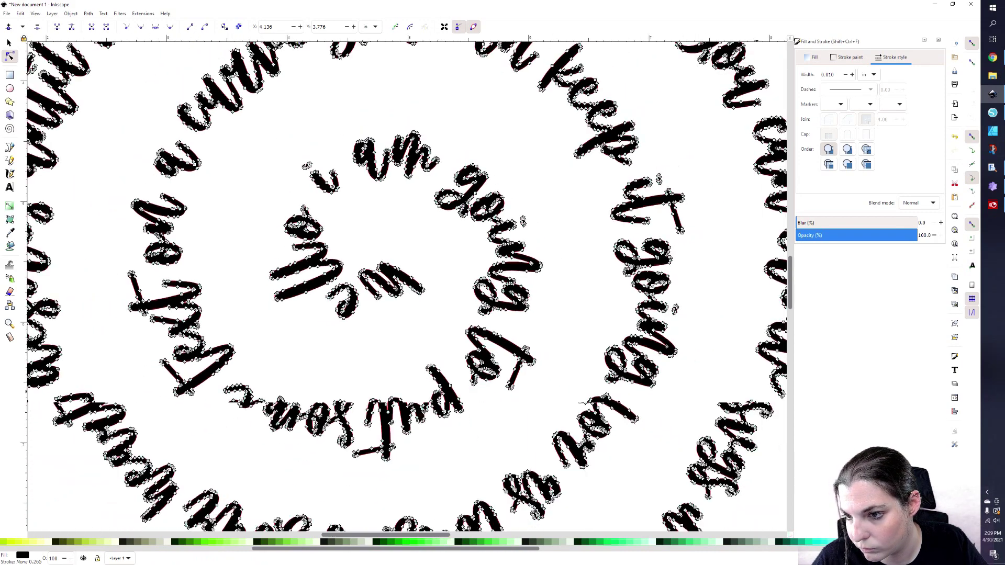
key(minus)
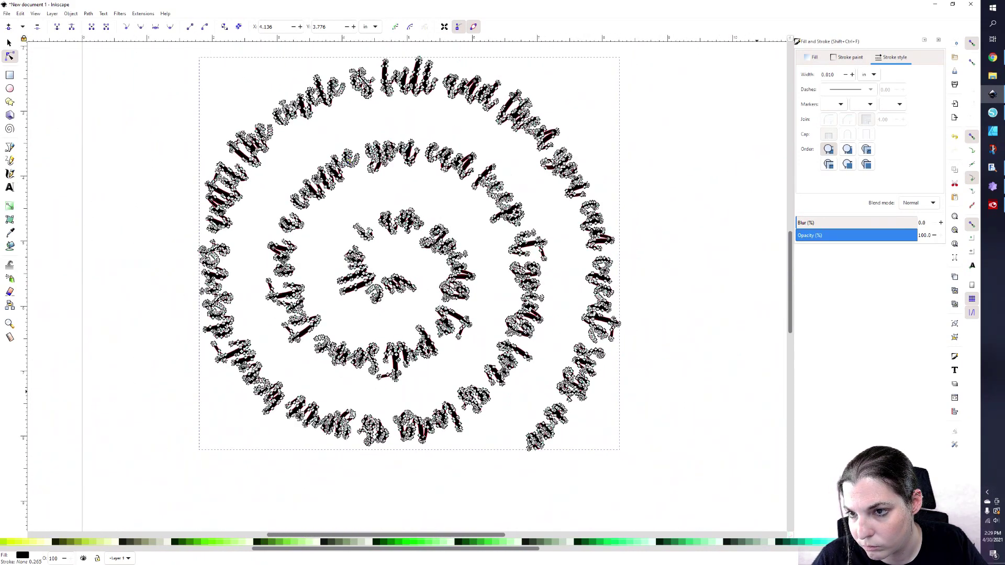
click(399, 124)
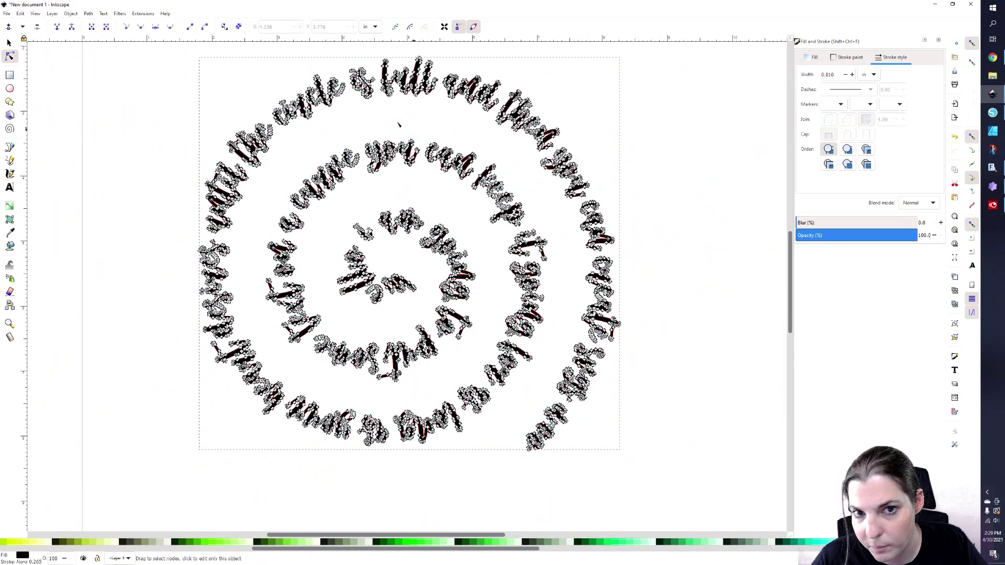
Step: Toggle the red path outline display of the spiral text off and back on
click(10, 43)
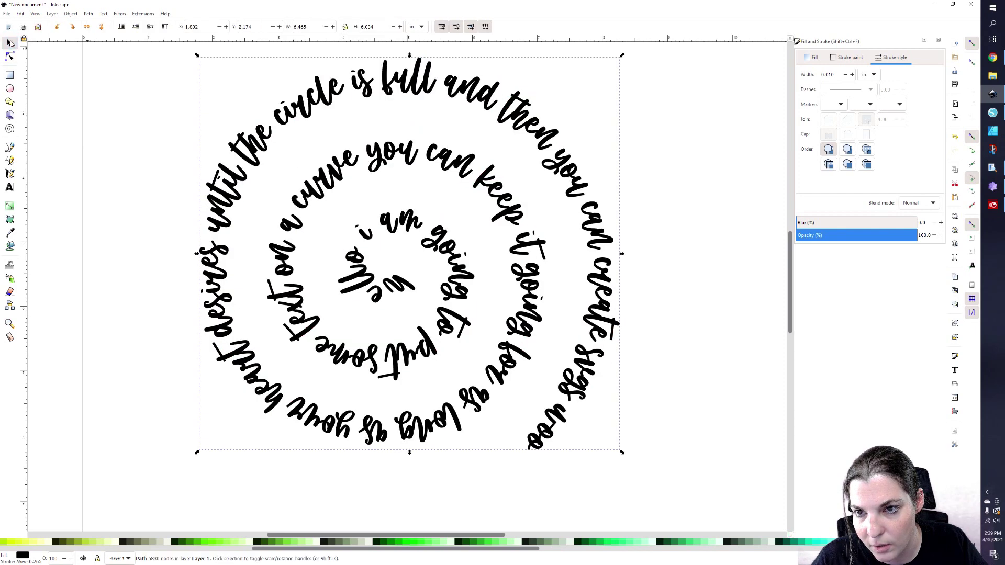
click(9, 55)
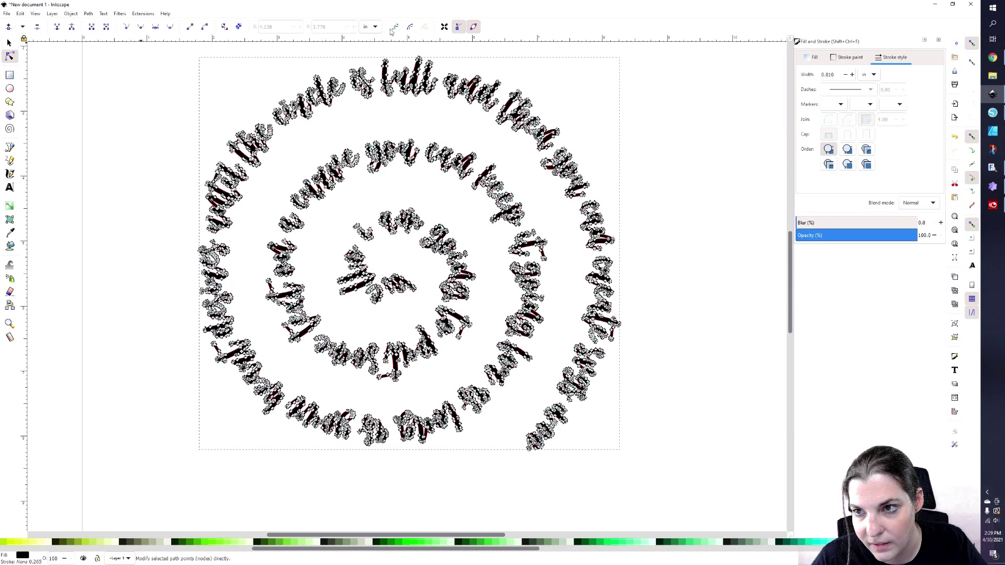
click(474, 27)
click(474, 26)
click(458, 27)
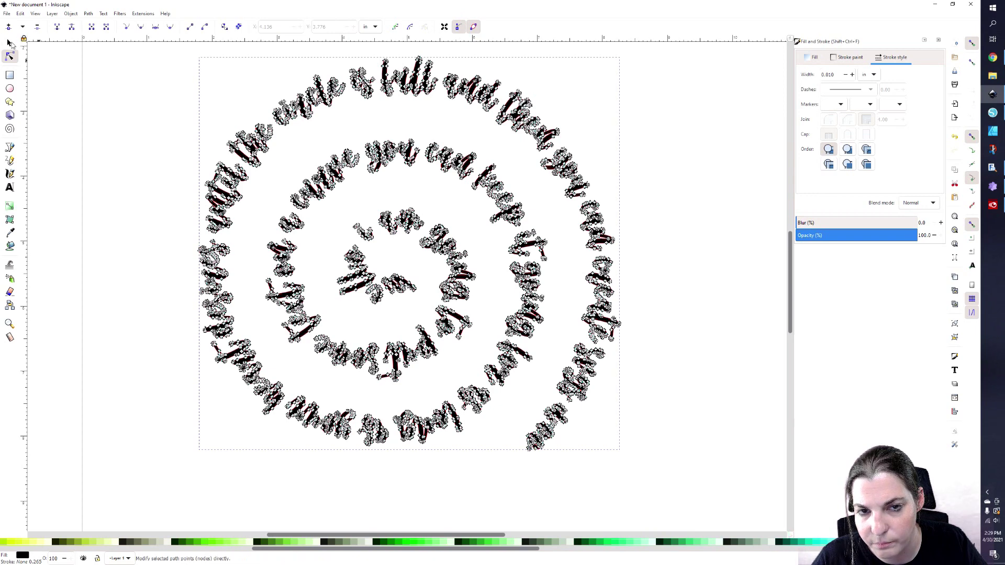
click(9, 43)
Step: Move the finished spiral text off the page to the upper left
scroll(357, 129, down, 3)
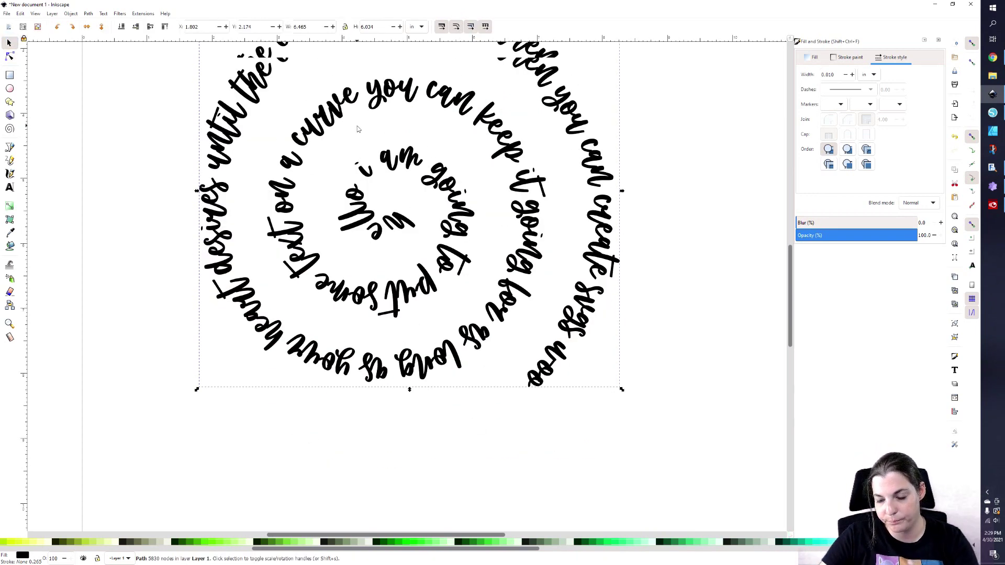
scroll(358, 129, up, 5)
scroll(397, 348, down, 5)
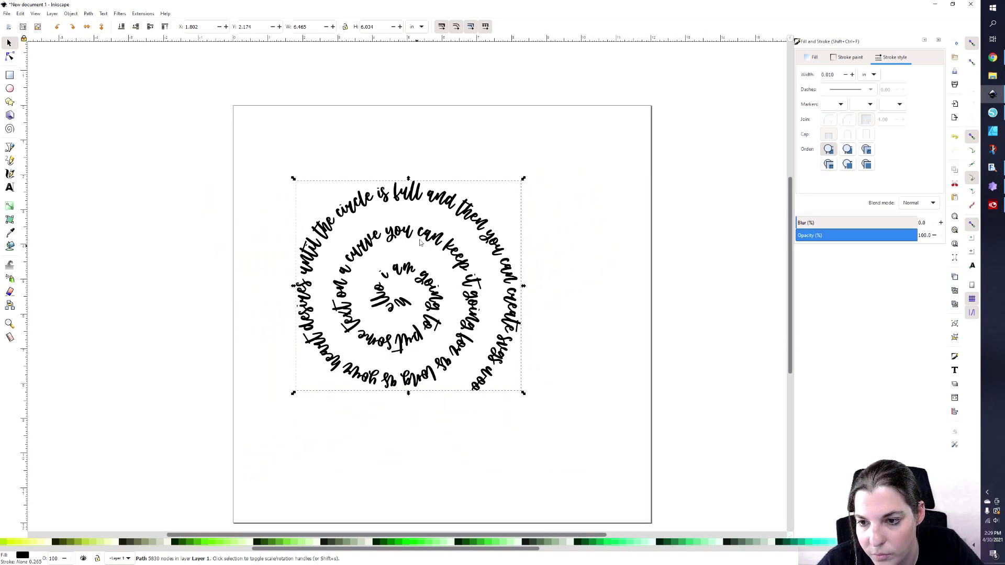
drag(440, 238, 159, 138)
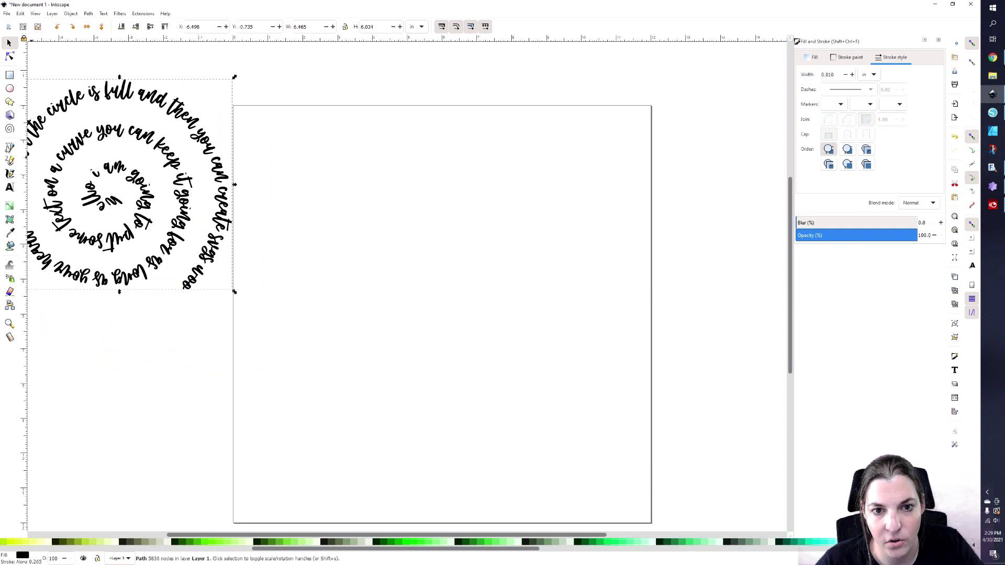
click(10, 147)
Step: Draw a V-shaped open path of two straight 45° segments, redrawing it once
click(286, 178)
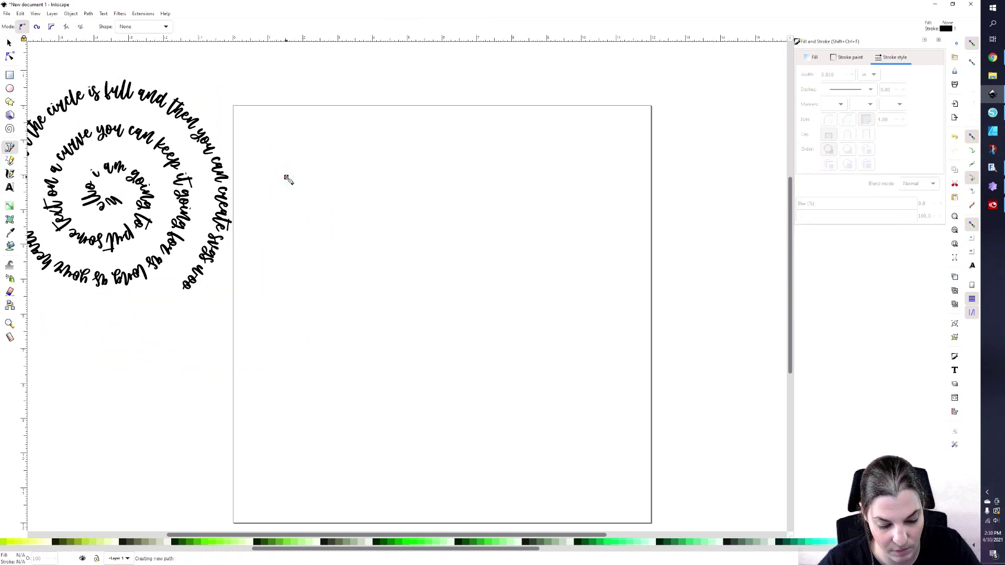
click(345, 243)
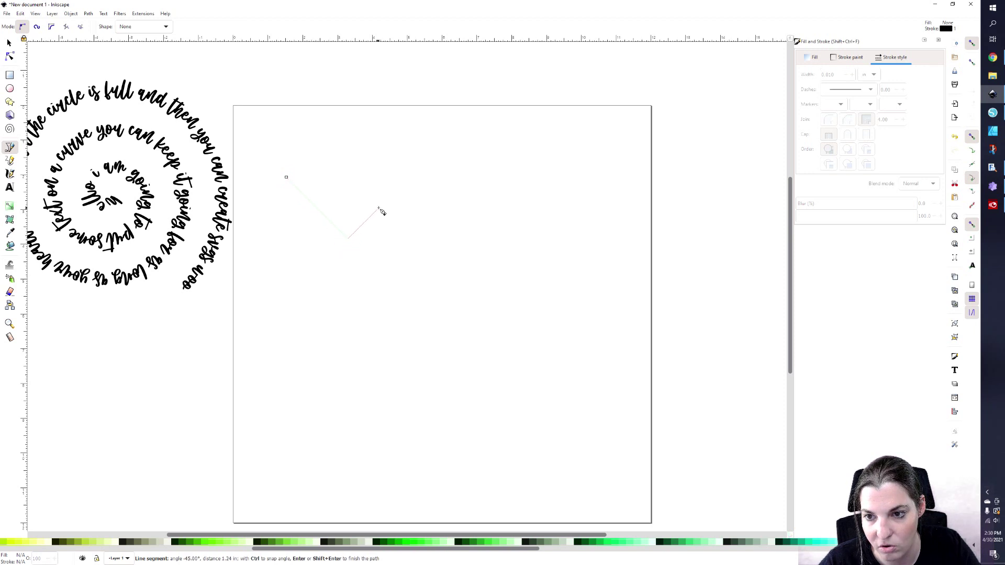
double_click(420, 182)
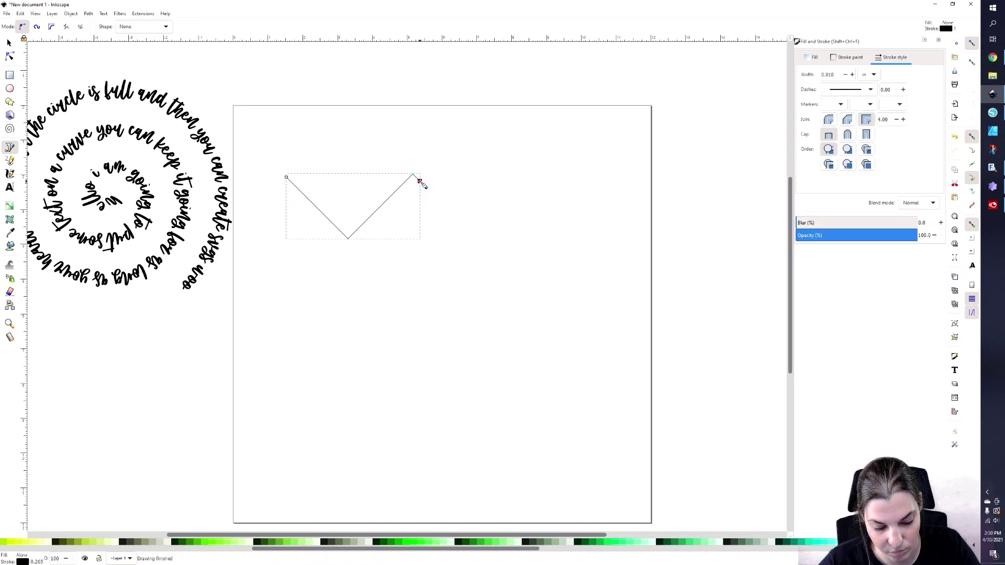
key(ctrl+z)
click(305, 173)
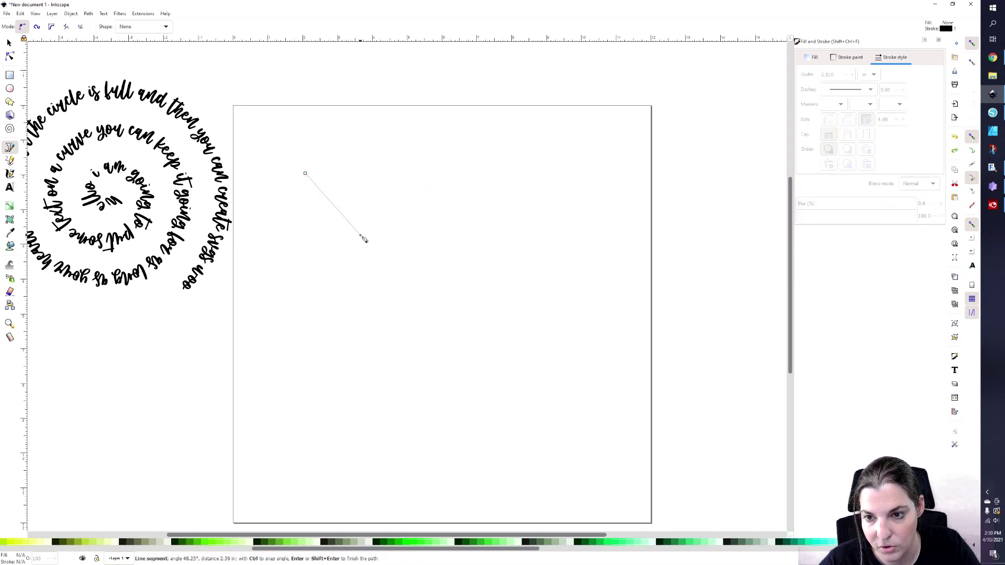
click(368, 235)
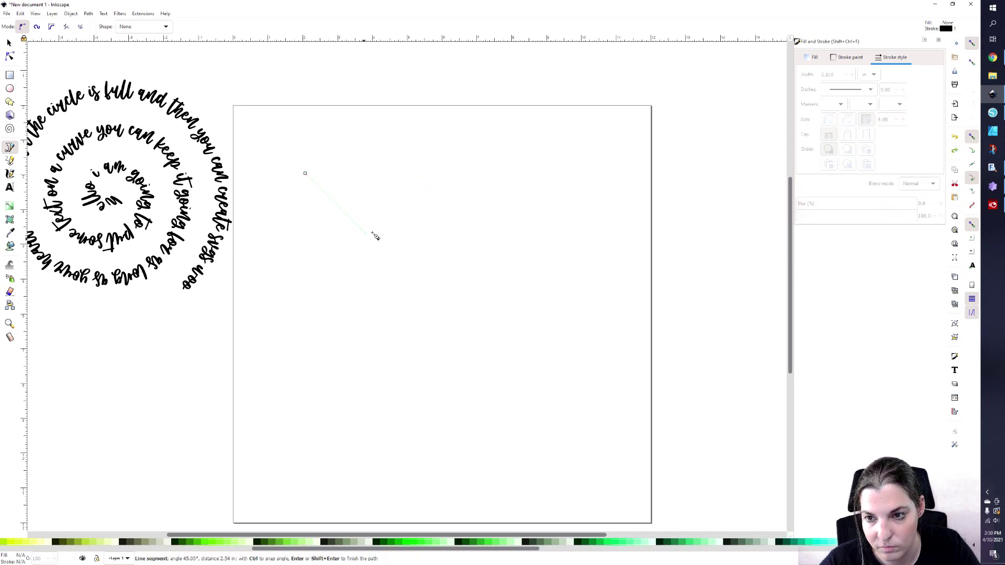
double_click(423, 180)
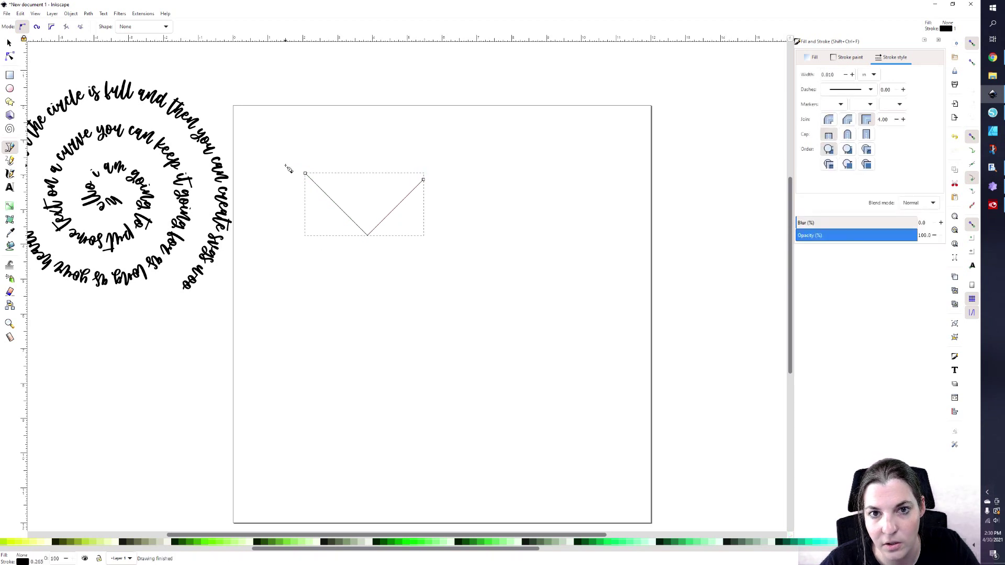
click(11, 56)
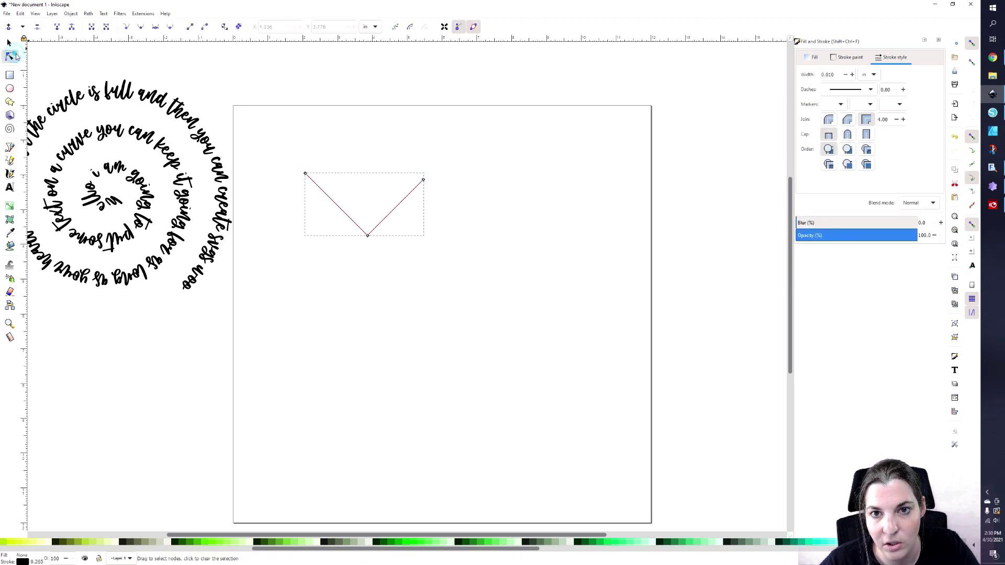
Step: Make the V's bottom node auto-smooth and widen its handle into a rounded U curve
click(170, 26)
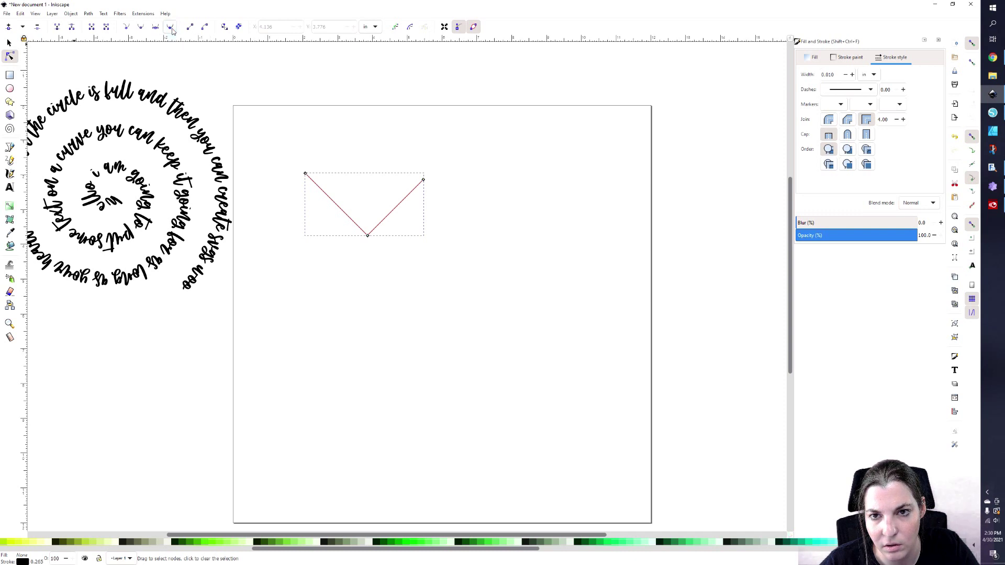
click(367, 236)
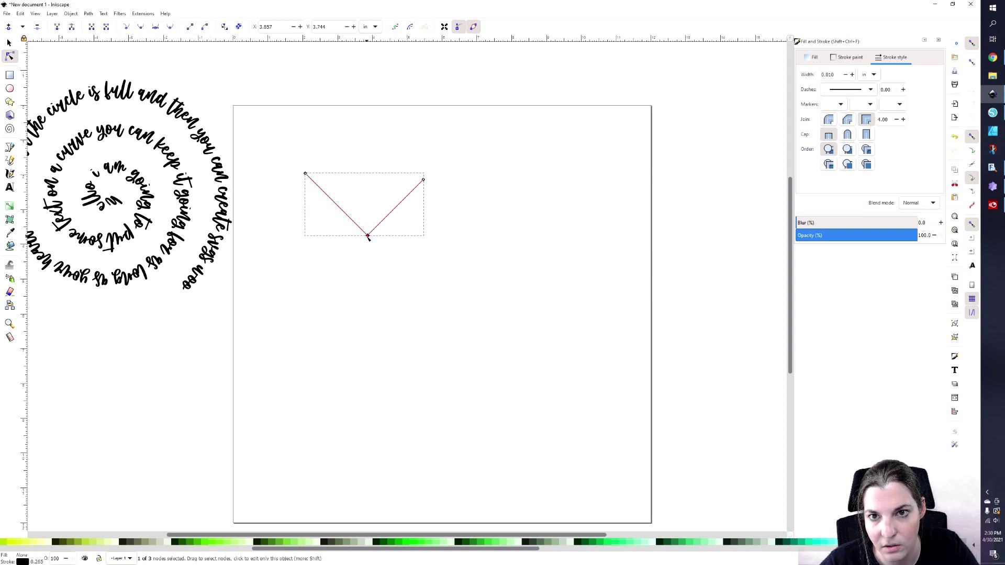
click(172, 27)
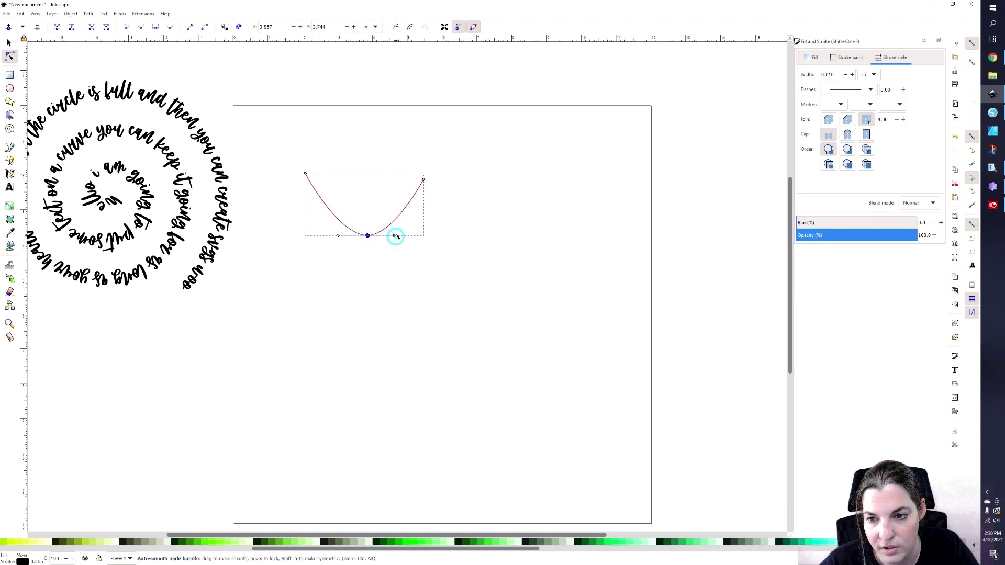
mouse_move(396, 237)
mouse_down()
mouse_move(407, 265)
mouse_move(412, 212)
mouse_move(423, 262)
mouse_move(426, 231)
mouse_move(393, 231)
mouse_up()
click(382, 264)
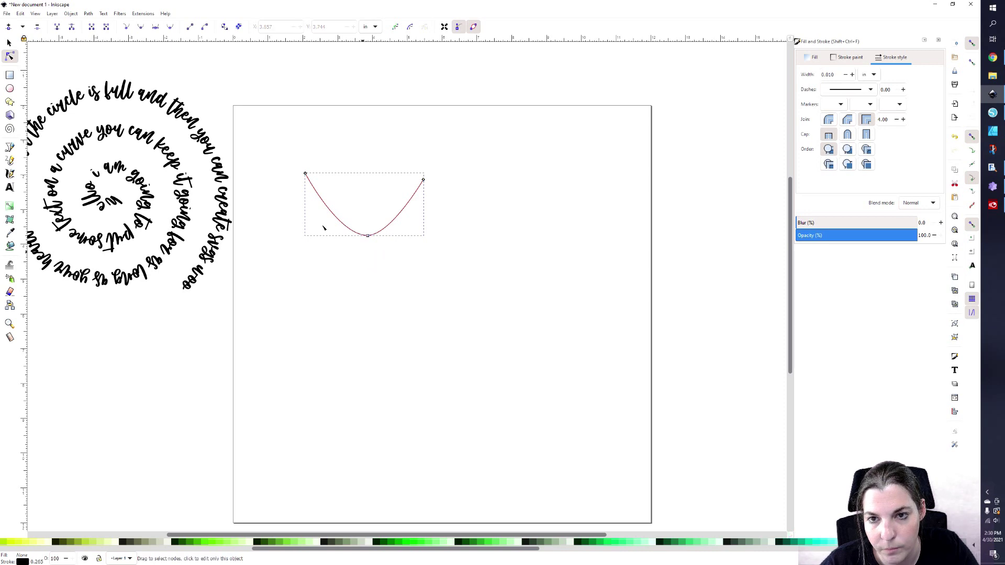
Step: Flip the curve vertically so it becomes an upside-down arch
click(72, 14)
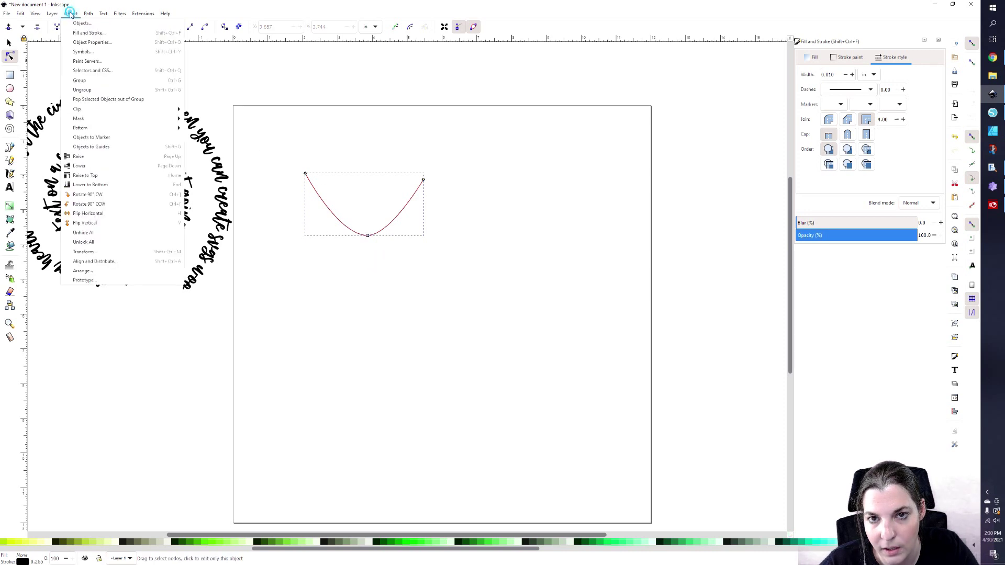
mouse_move(103, 15)
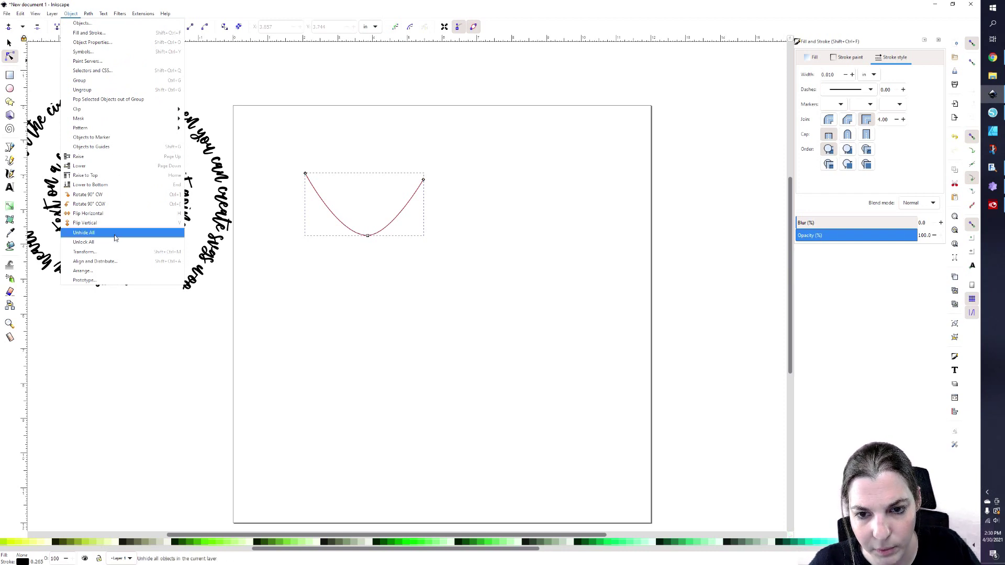
click(85, 223)
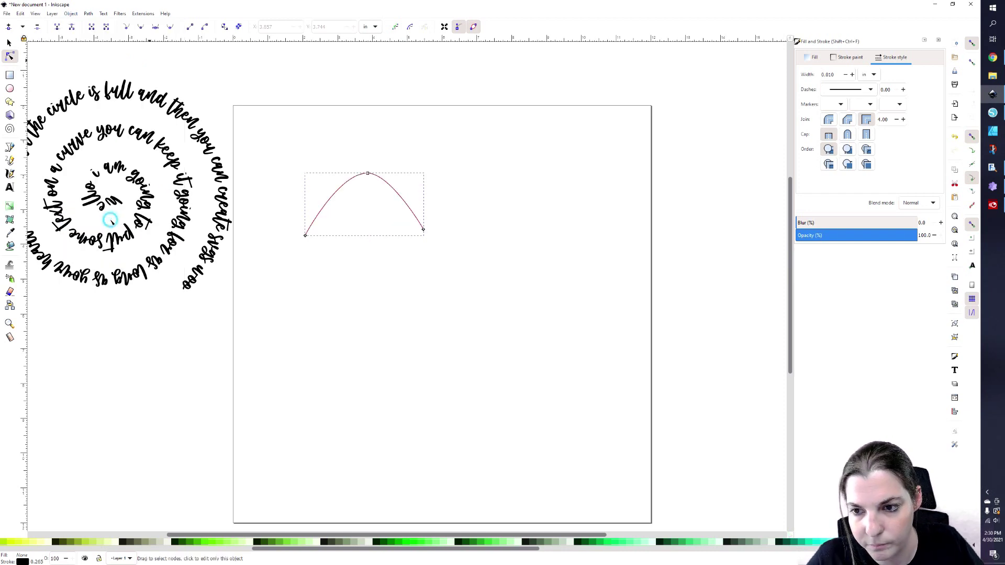
Step: Add the text 'hello curves' below the arch
click(10, 188)
click(366, 351)
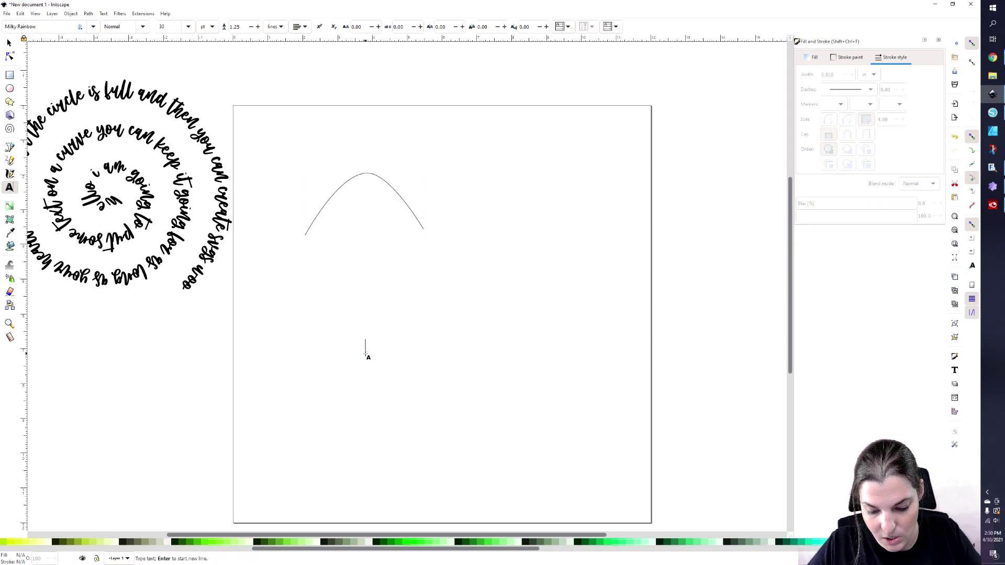
text(hello curves)
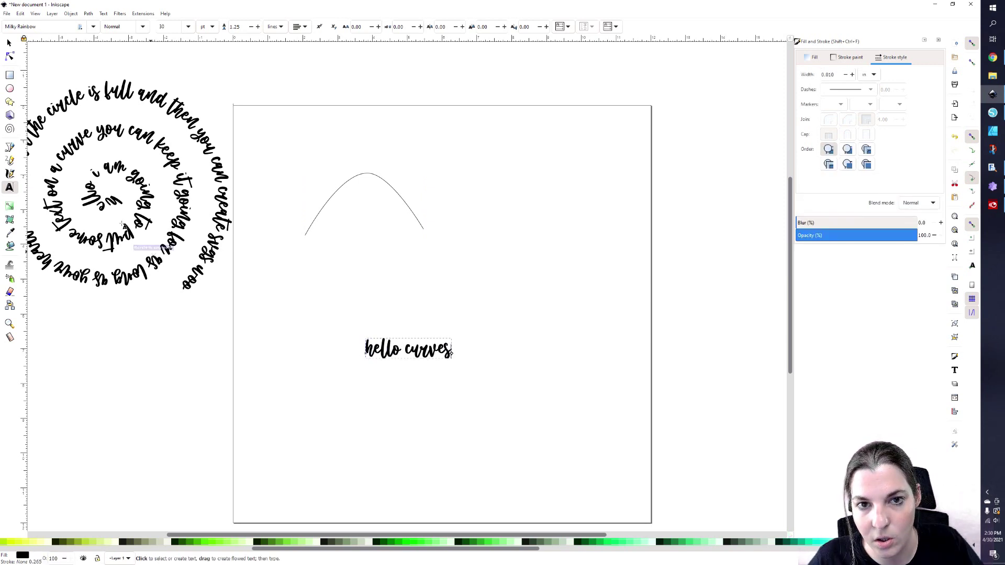
click(382, 401)
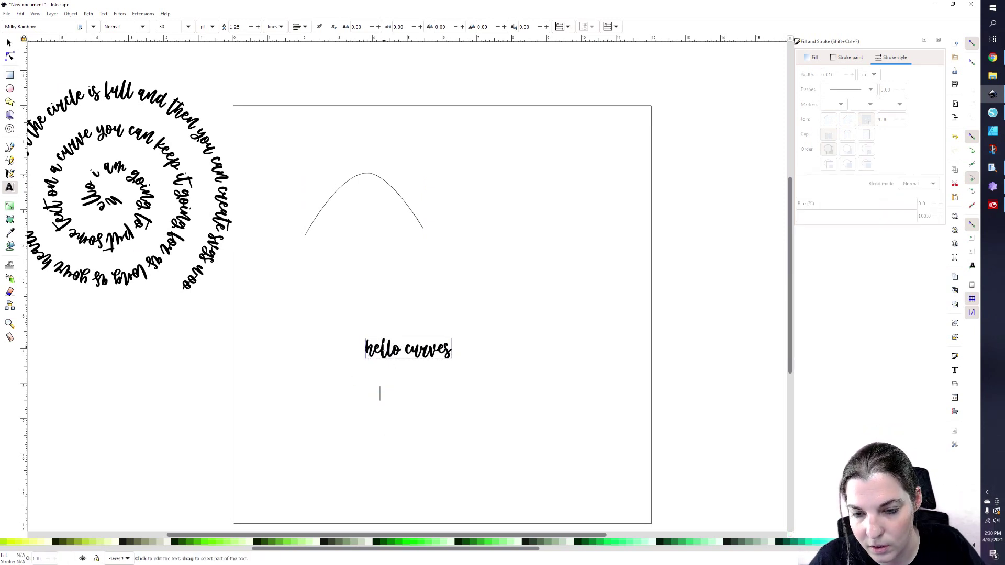
click(14, 43)
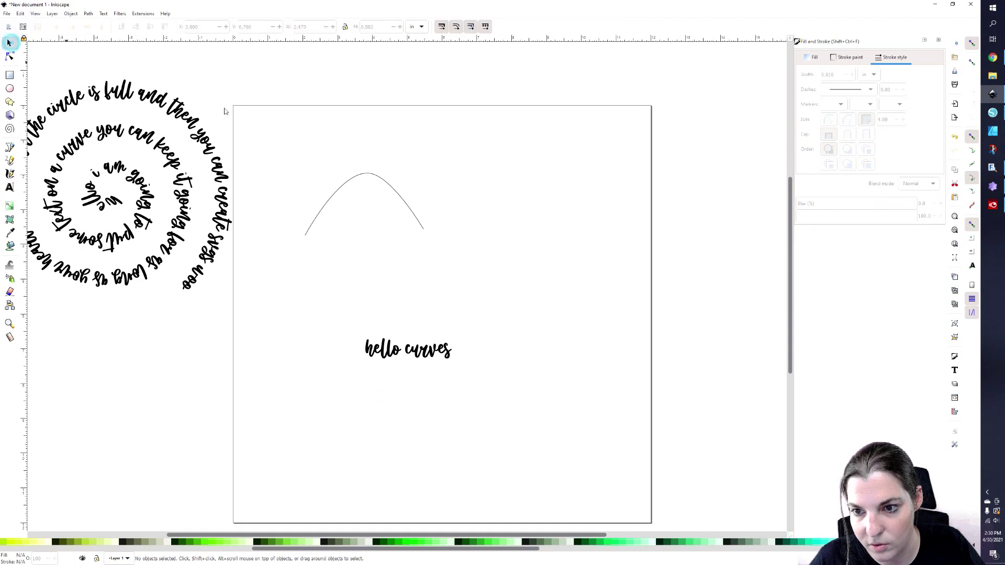
Step: Put 'hello curves' on the arch path with Text > Put on Path
click(343, 184)
shift+click(393, 354)
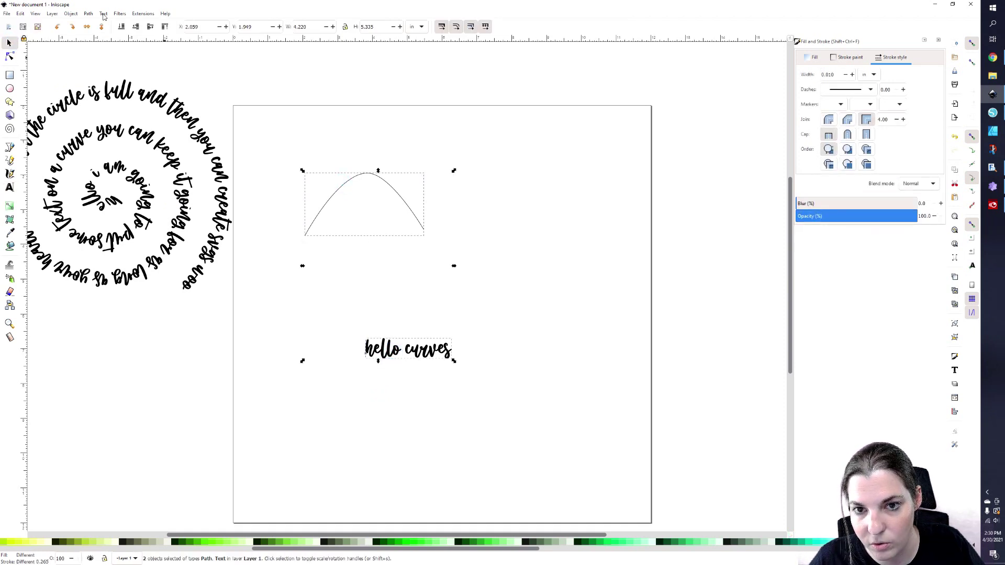
click(103, 13)
click(126, 52)
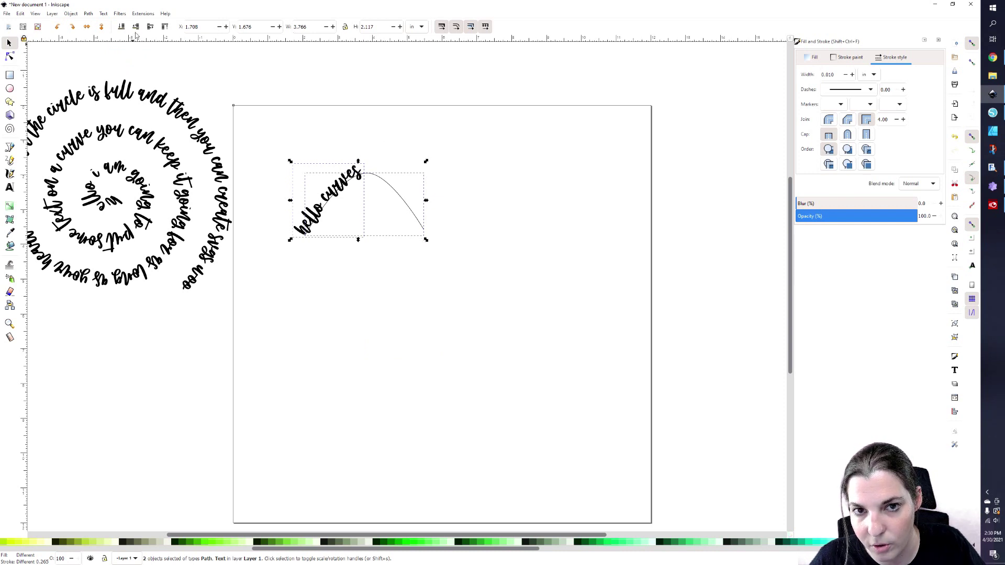
Step: Raise the curved text's font size step by step, starting from 32
click(13, 191)
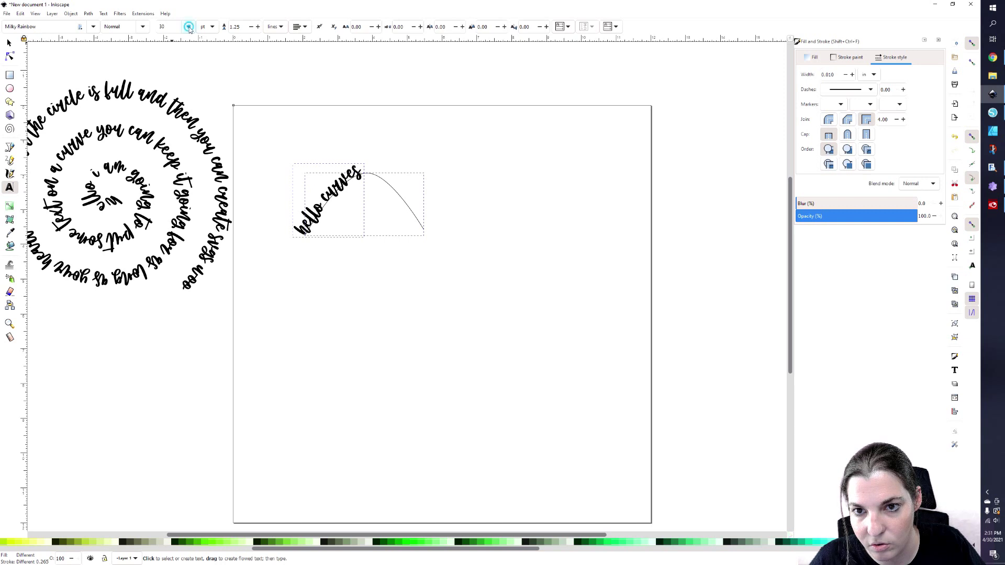
click(188, 26)
click(171, 199)
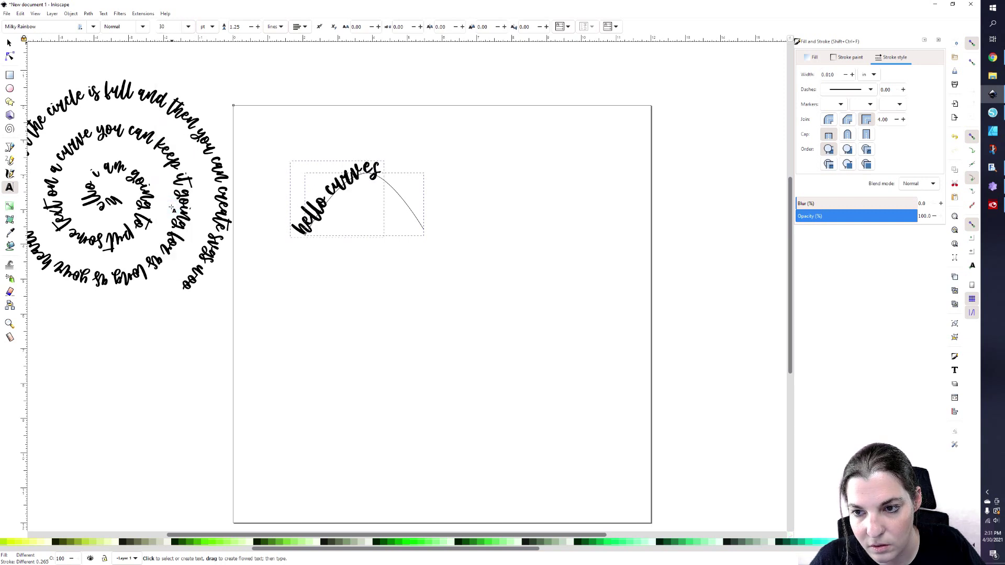
click(189, 26)
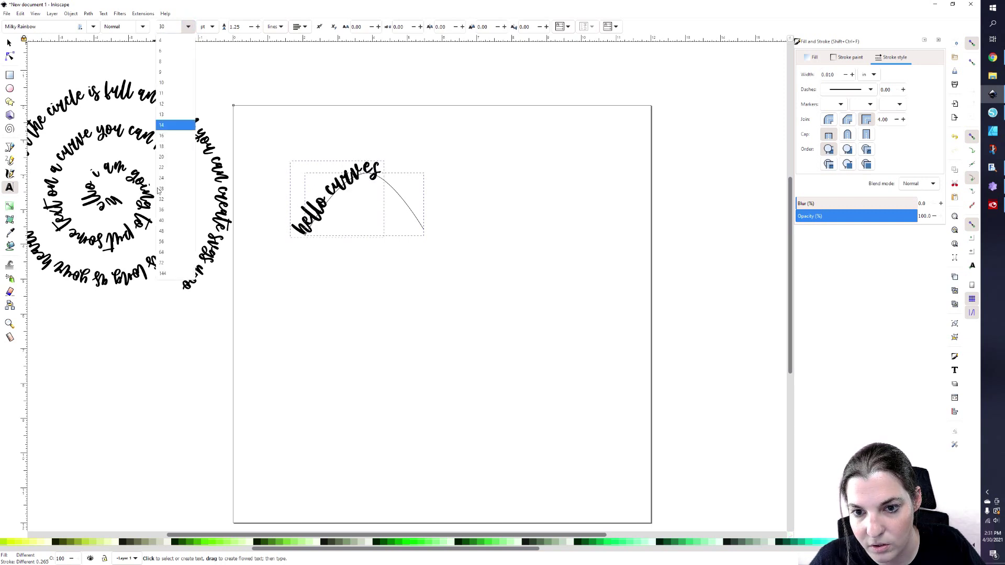
click(173, 220)
click(188, 26)
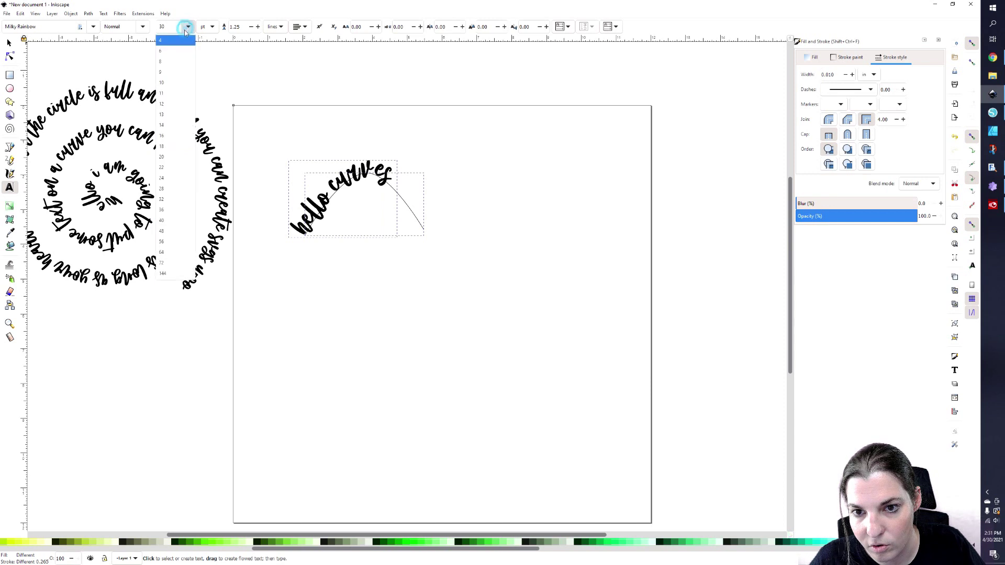
click(173, 249)
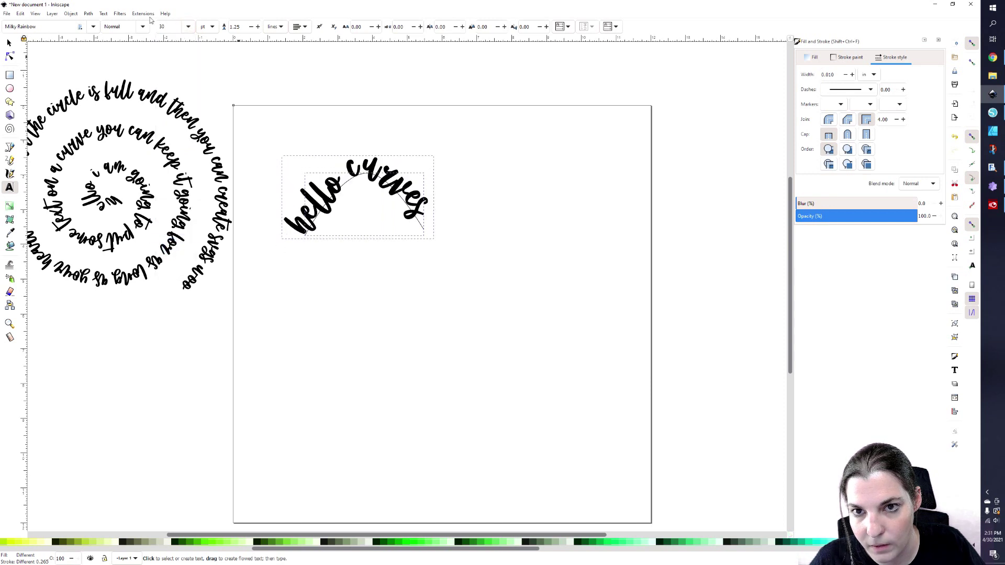
click(188, 26)
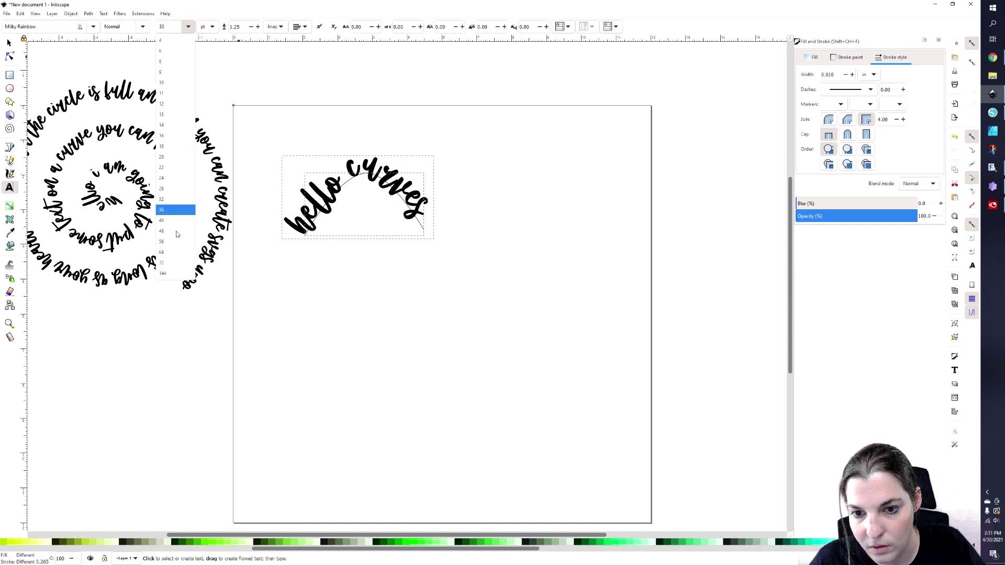
click(178, 259)
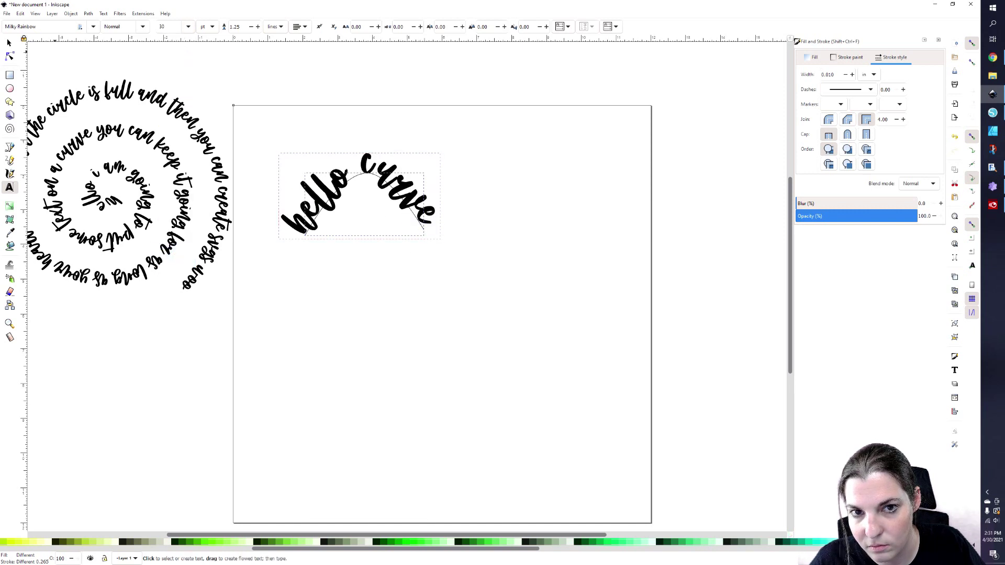
Step: Scale the arch and text up slightly so the whole phrase fits
click(9, 44)
drag(443, 242, 452, 250)
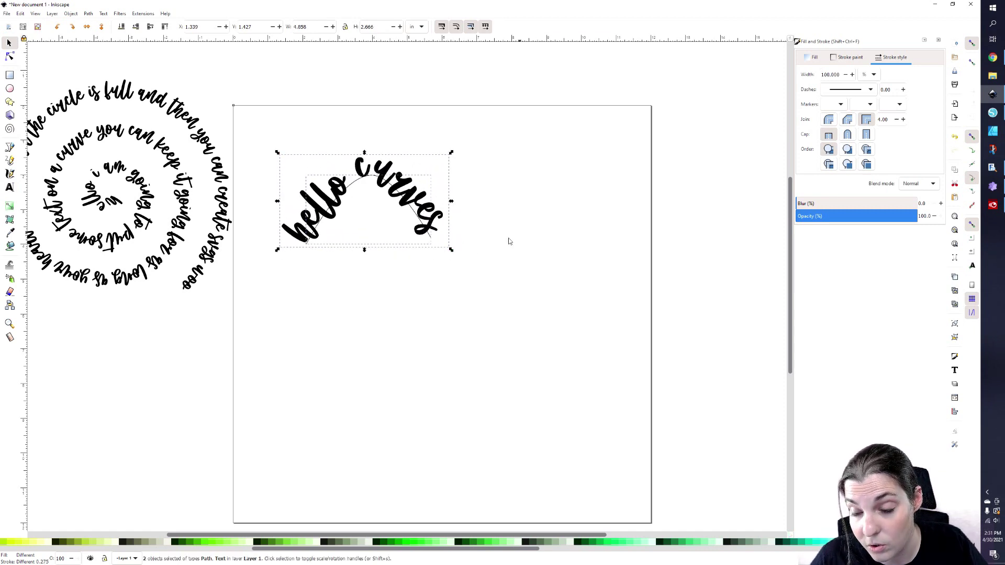
click(470, 303)
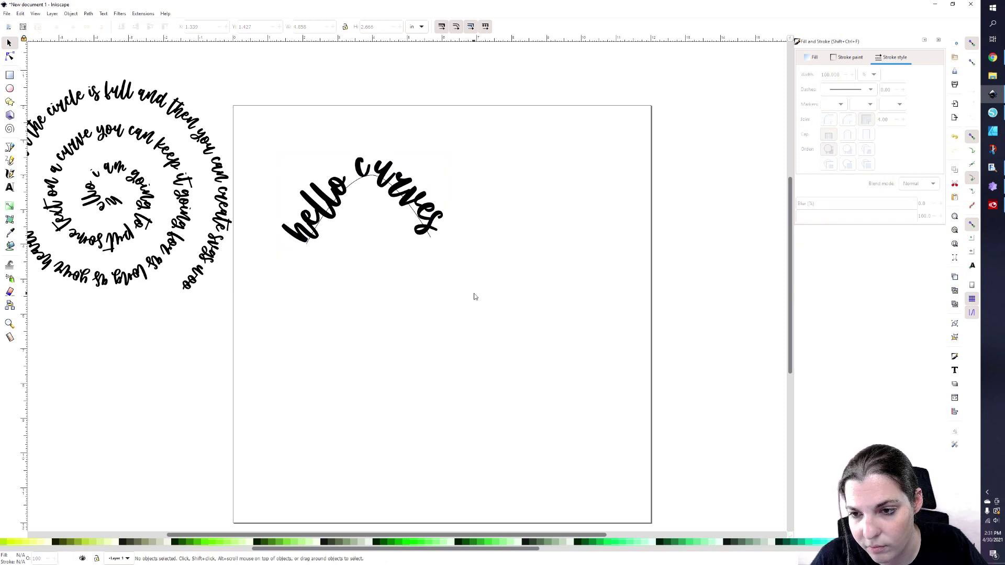
Step: Lift 'hello curves' off the arc and convert it to a path with Object to Path and Stroke to Path
drag(361, 179, 370, 133)
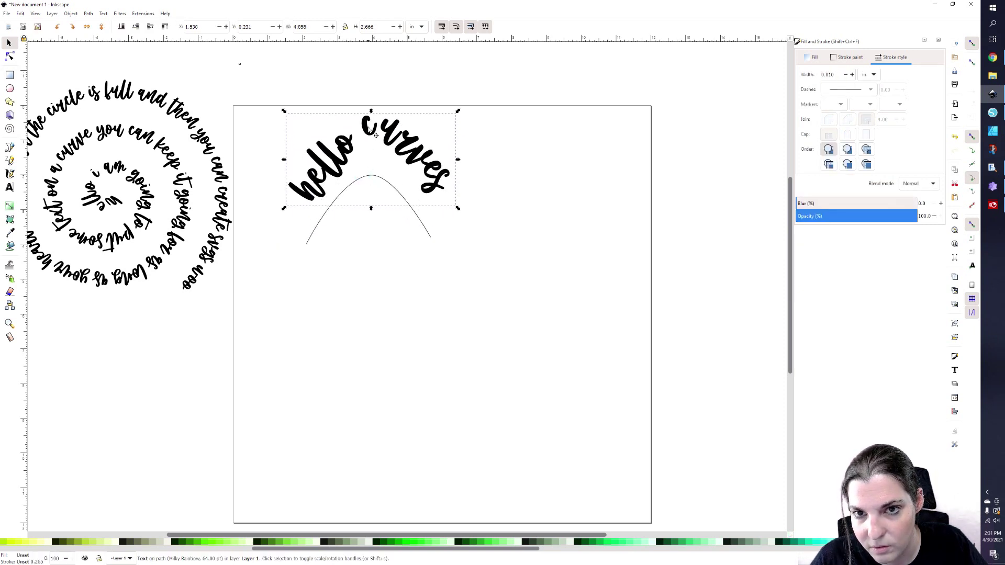
click(88, 13)
click(99, 28)
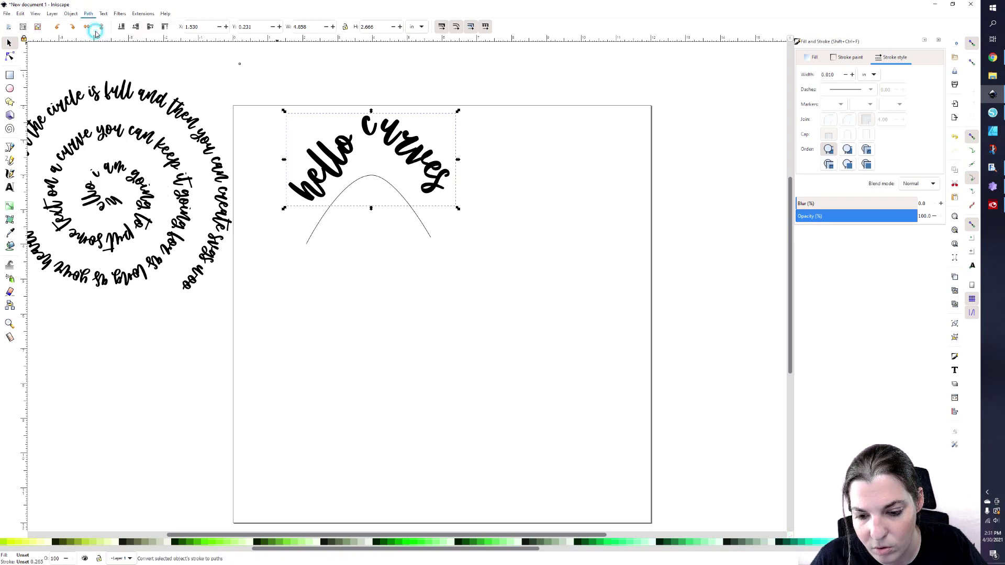
click(88, 13)
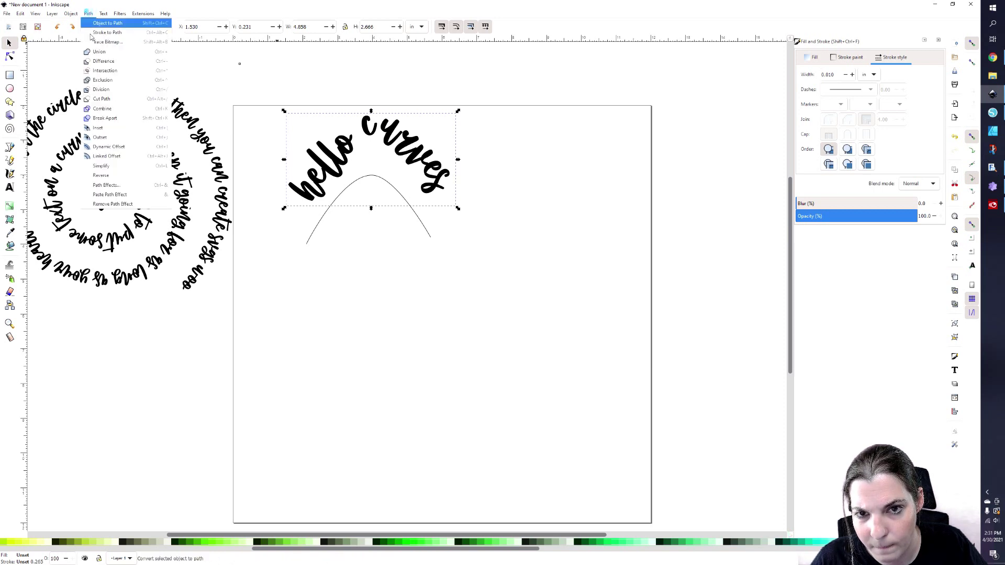
click(96, 55)
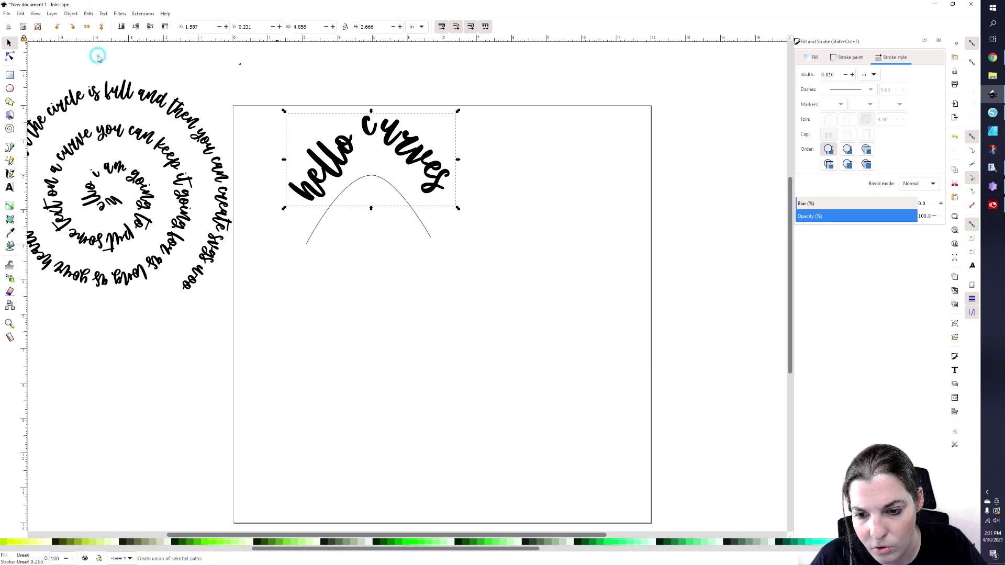
click(88, 14)
click(98, 28)
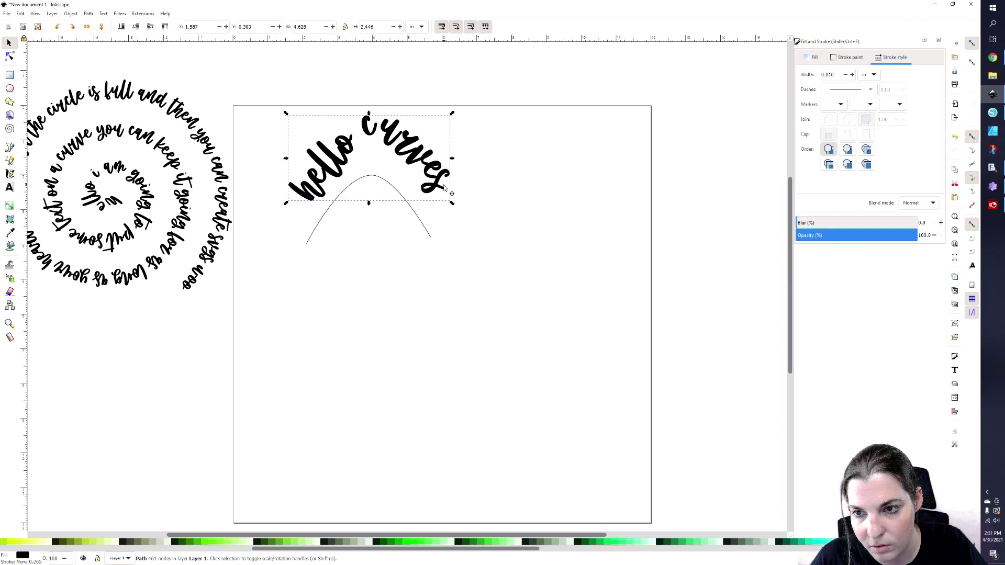
Step: Delete the guide arc and move the lettering past the page's top-right corner
click(415, 217)
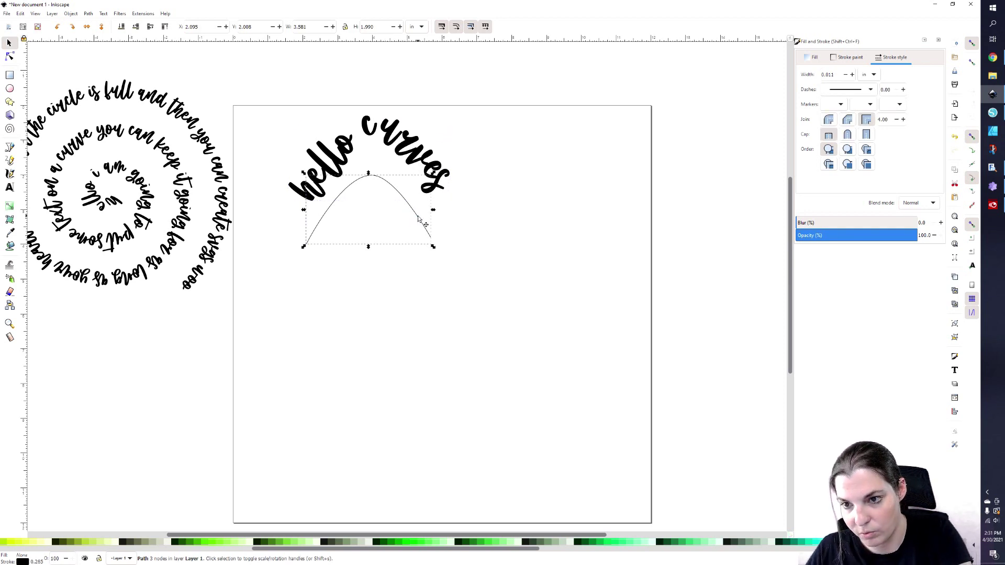
key(Delete)
click(394, 148)
drag(394, 147, 724, 85)
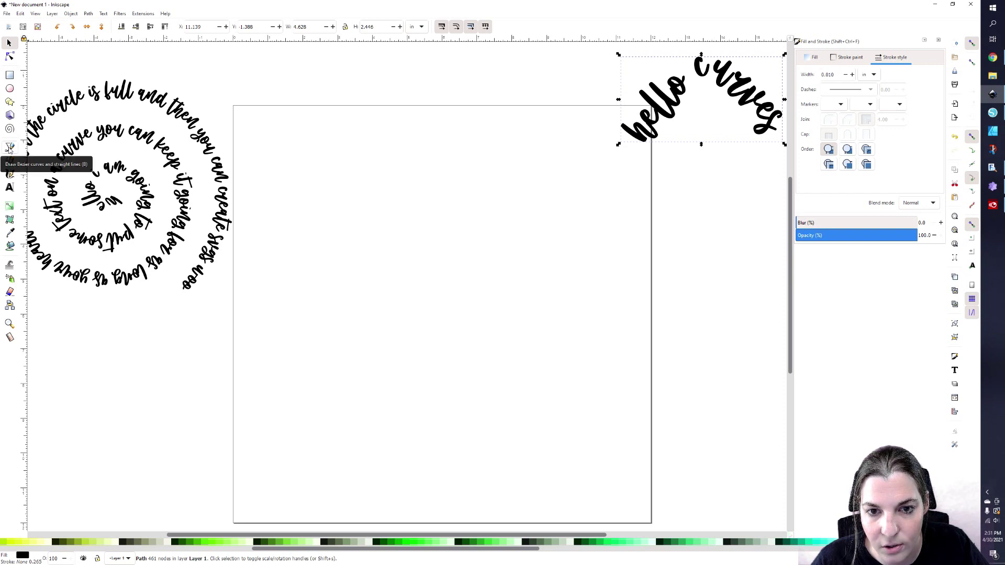
click(9, 148)
Step: Draw a six-point zigzag line across the upper page with the Bezier tool
click(283, 197)
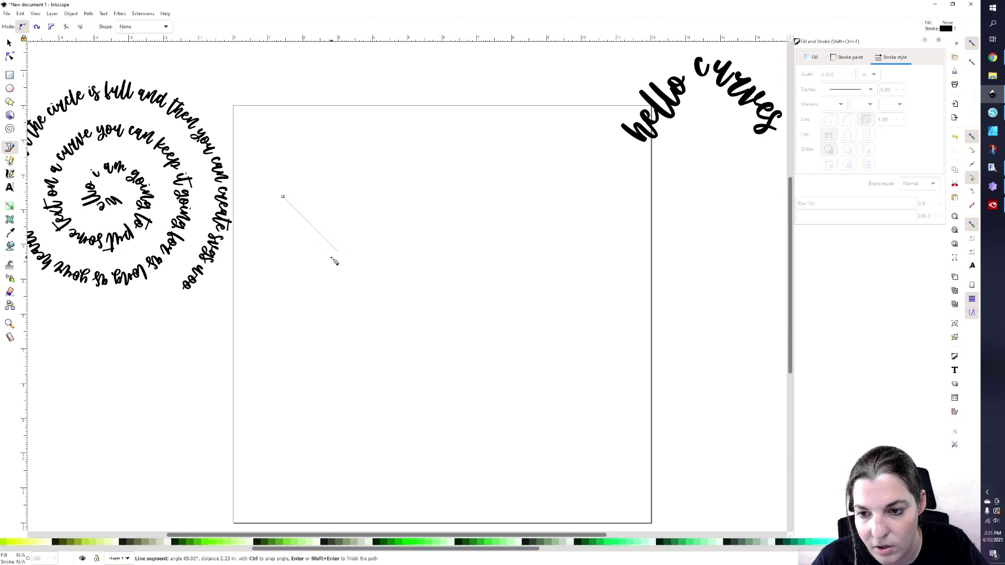
click(329, 242)
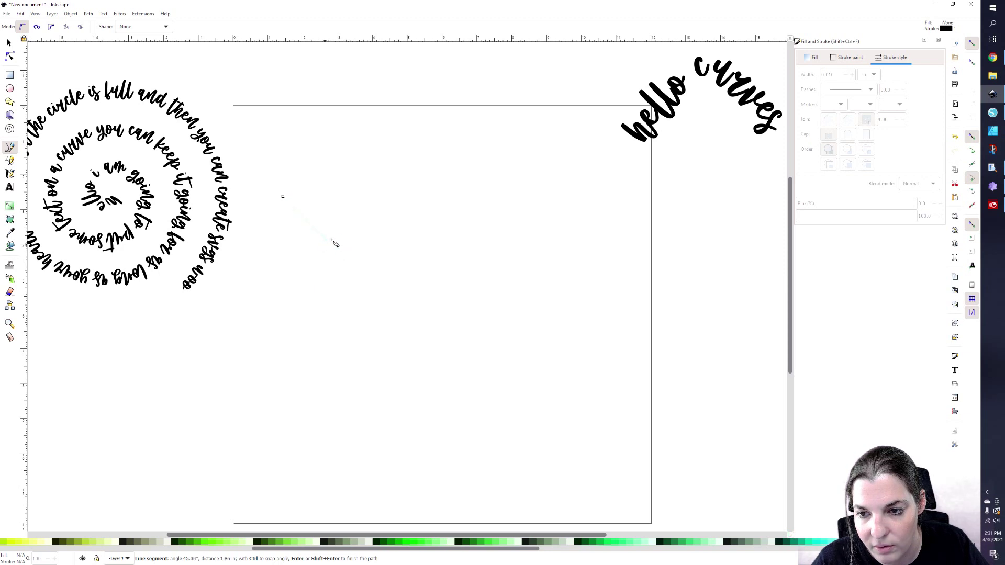
click(372, 198)
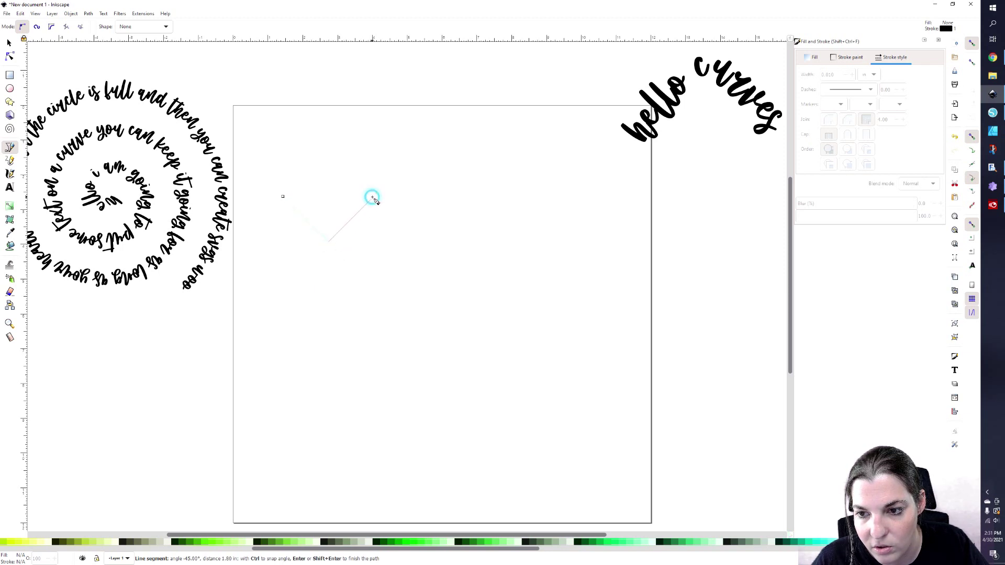
click(416, 241)
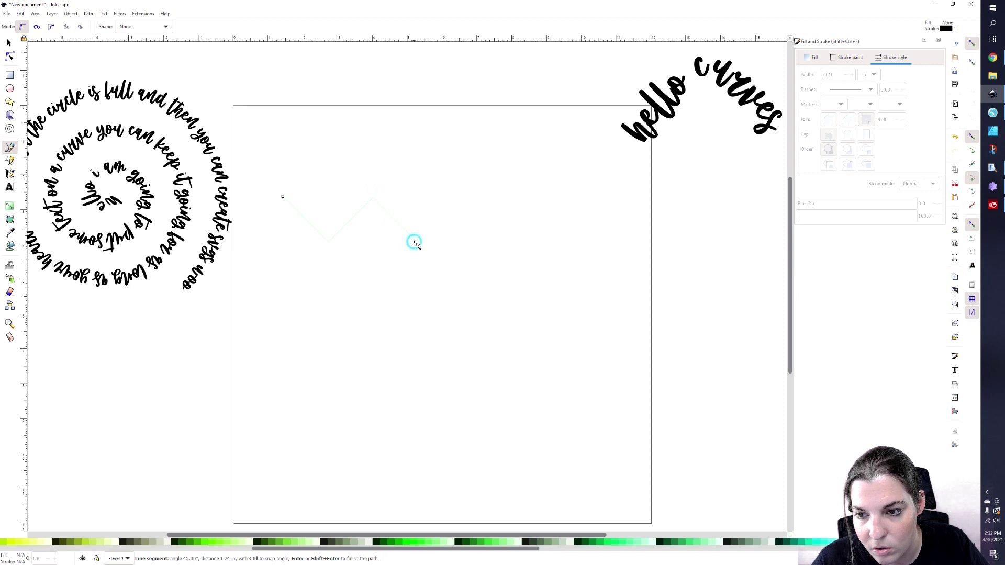
click(457, 200)
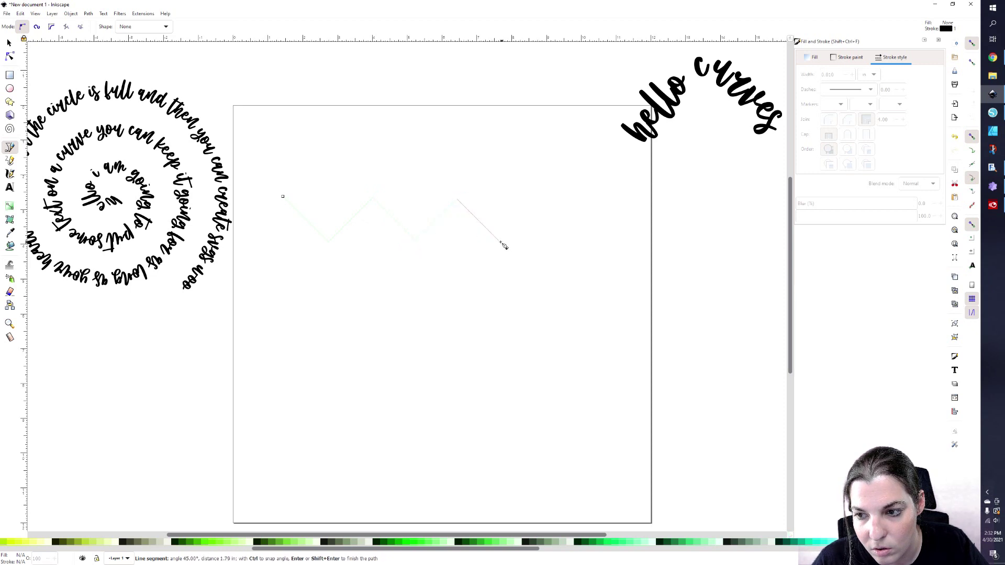
click(500, 240)
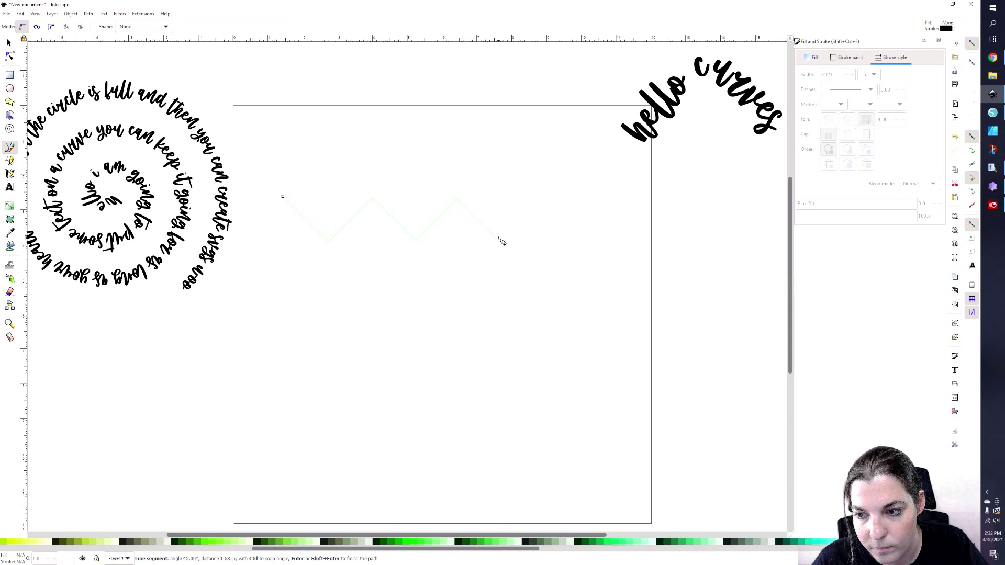
key(Return)
Step: Make each zigzag node smooth to turn the line into a wavy curve
key(n)
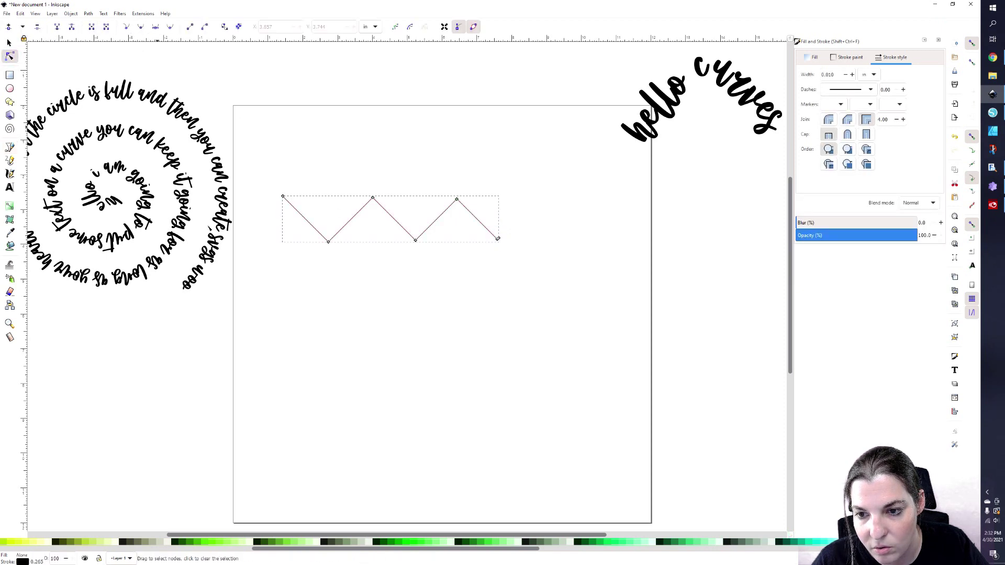
click(328, 242)
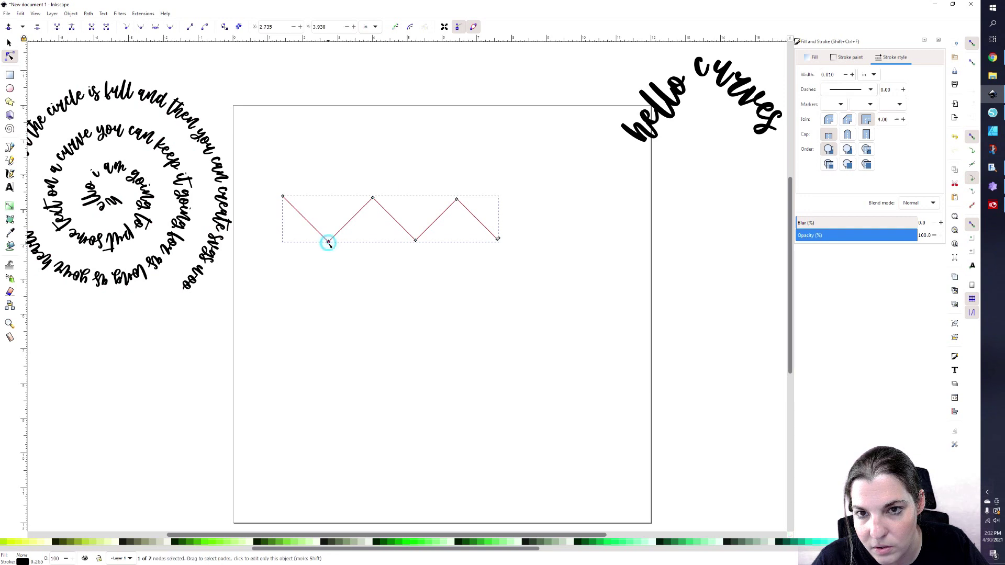
click(141, 27)
click(373, 199)
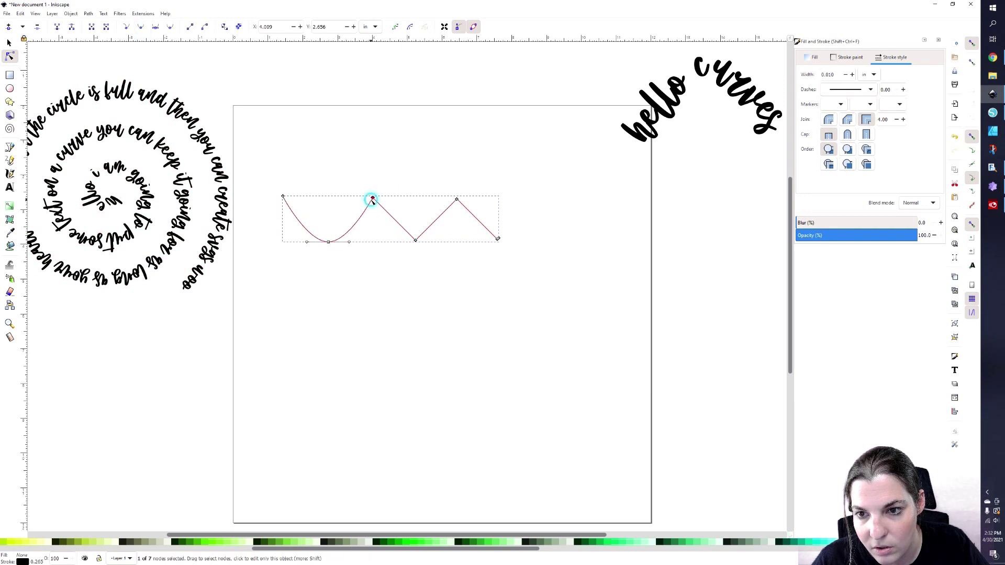
click(140, 27)
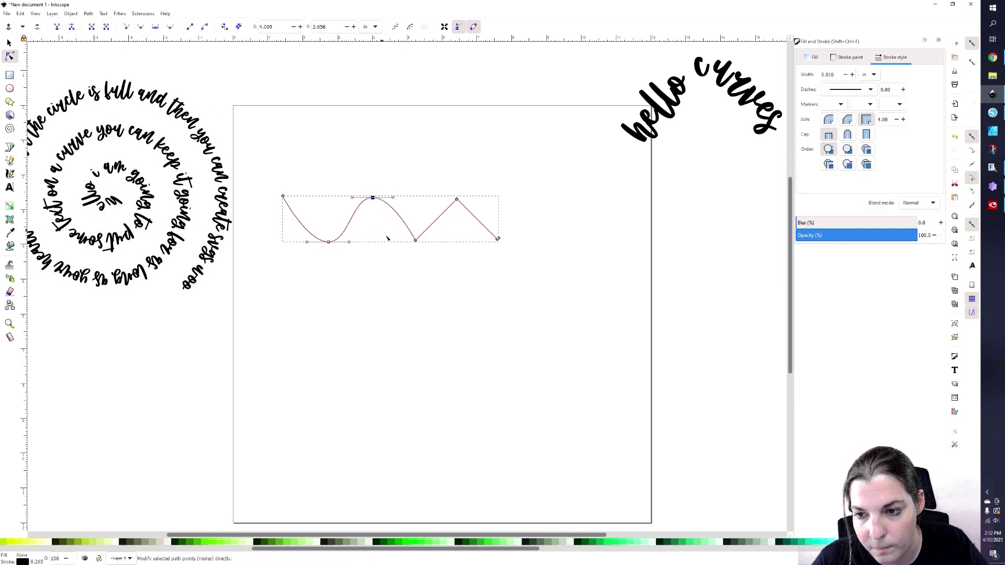
click(415, 241)
click(141, 26)
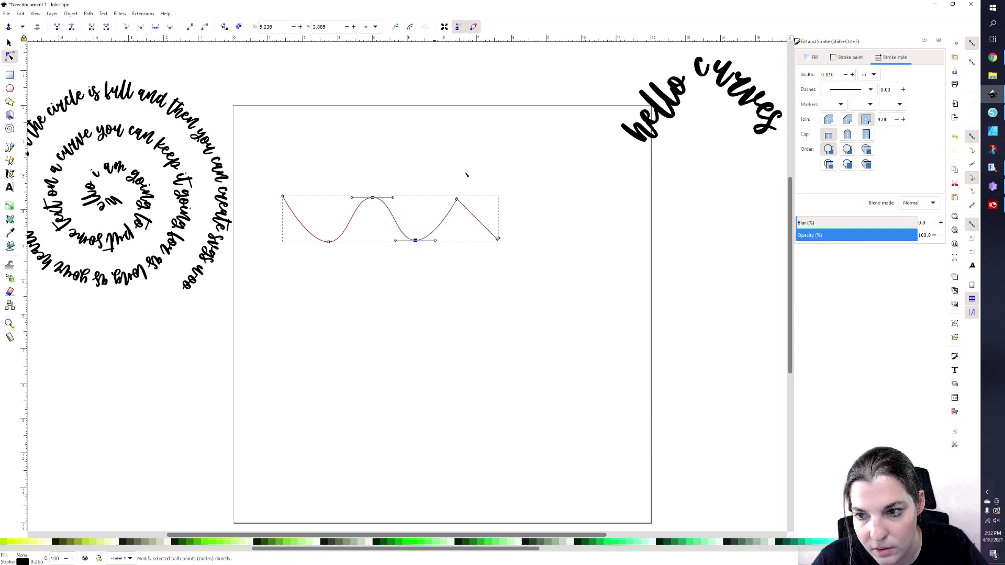
click(457, 200)
click(142, 28)
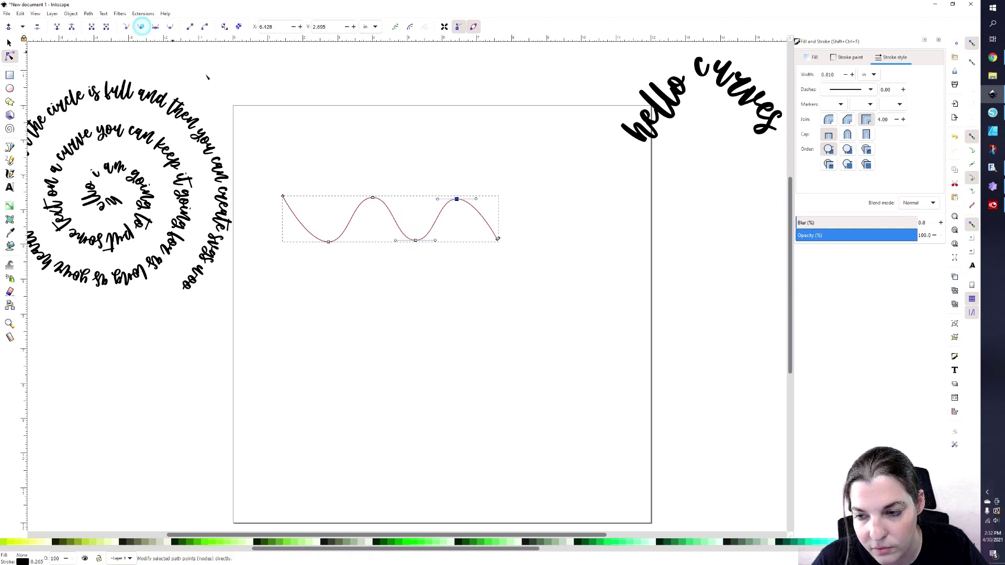
click(498, 239)
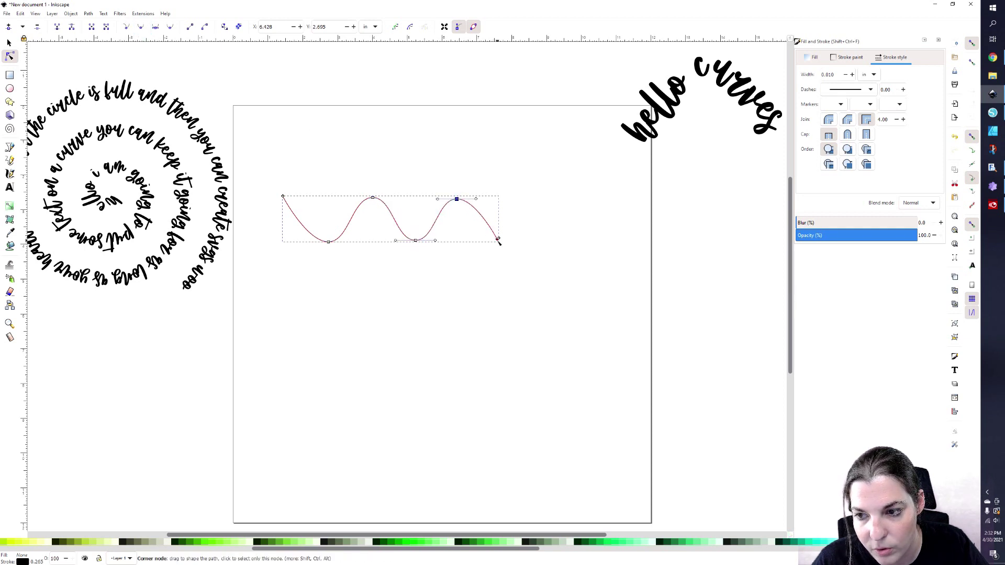
click(142, 28)
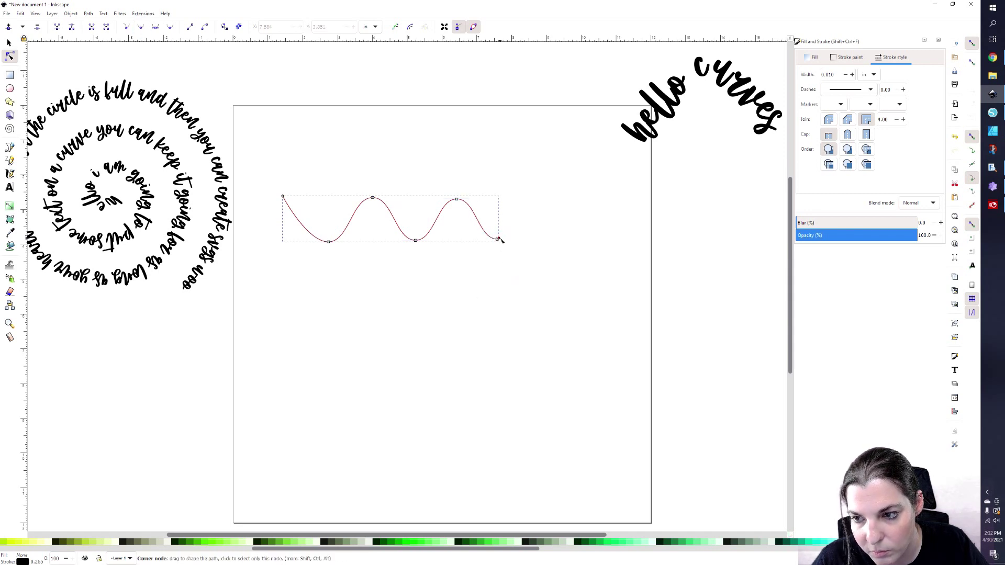
click(499, 239)
key(Escape)
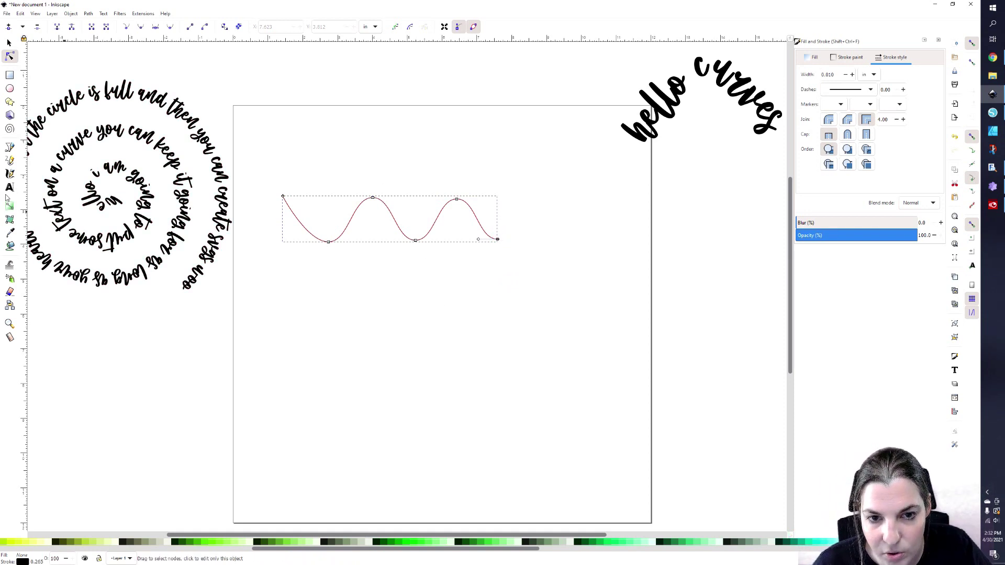
click(9, 188)
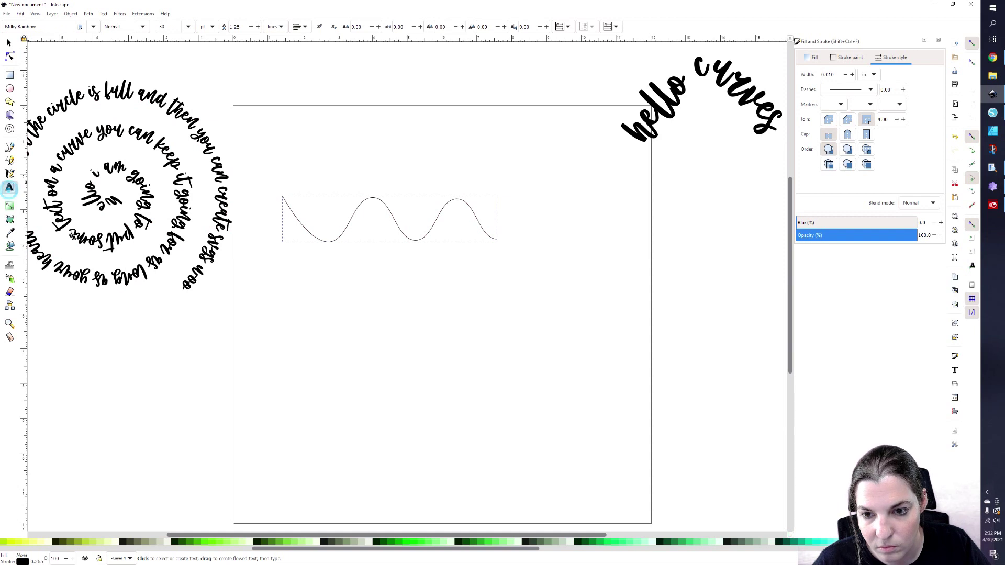
Step: Type the text 'now i am on multiple curves' below the wave
click(304, 356)
text(now i am on)
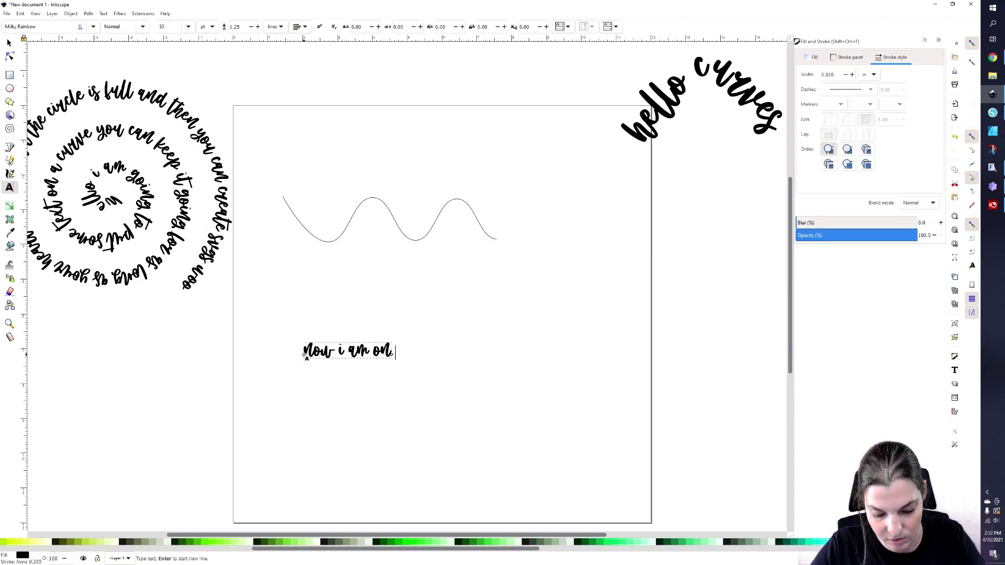
text( multiple curves)
click(299, 402)
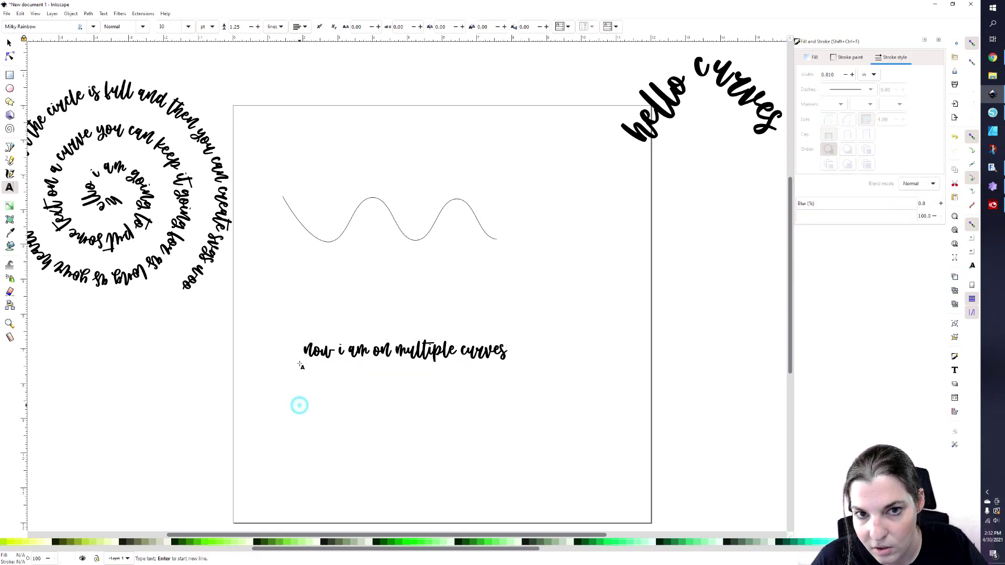
Step: Put the new sentence onto the wavy curve with Text > Put on Path
click(10, 44)
click(410, 352)
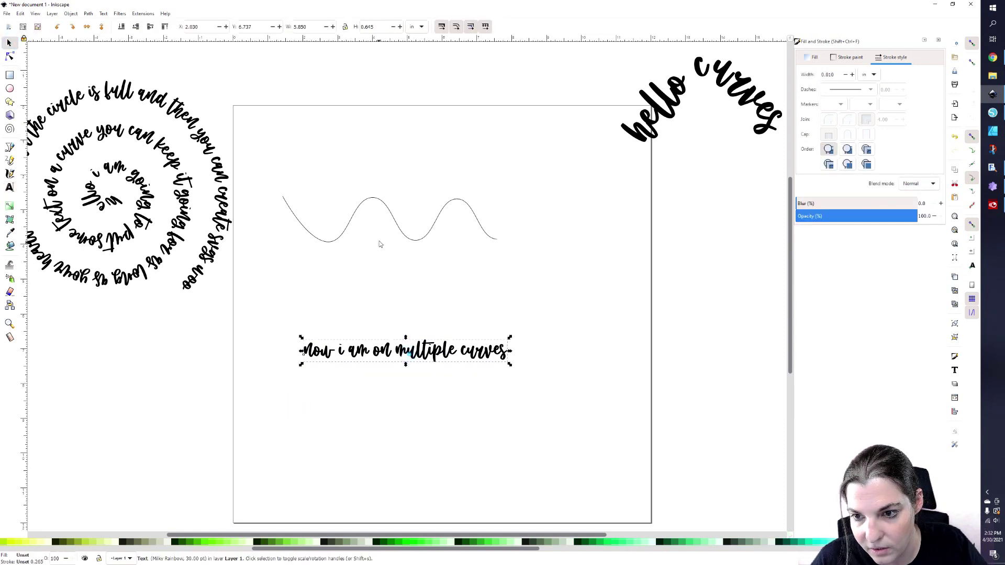
shift+click(377, 200)
click(104, 14)
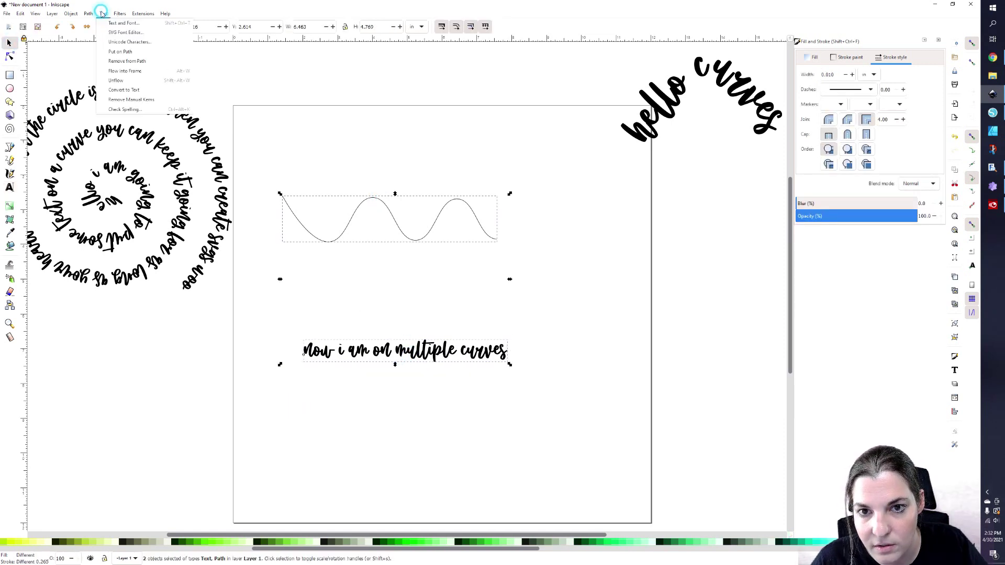
click(120, 54)
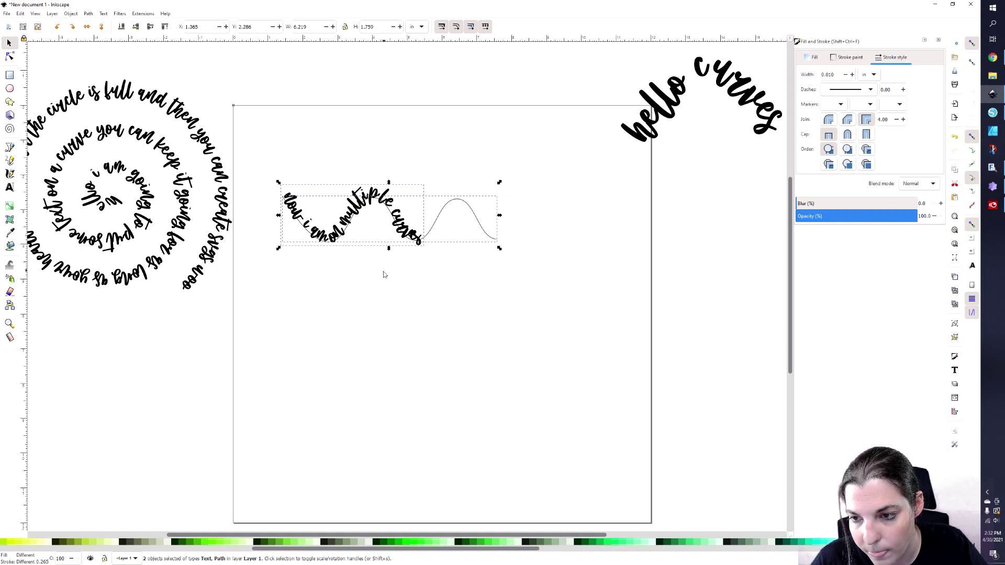
click(435, 144)
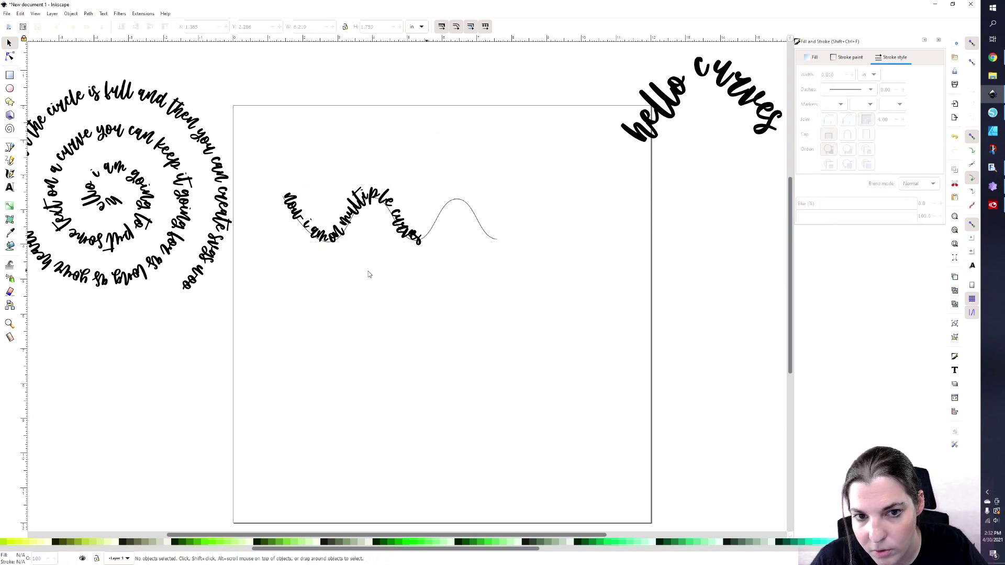
Step: Draw a circle below the wavy text and type 'curves on a shape' above it
click(9, 89)
drag(328, 294, 500, 464)
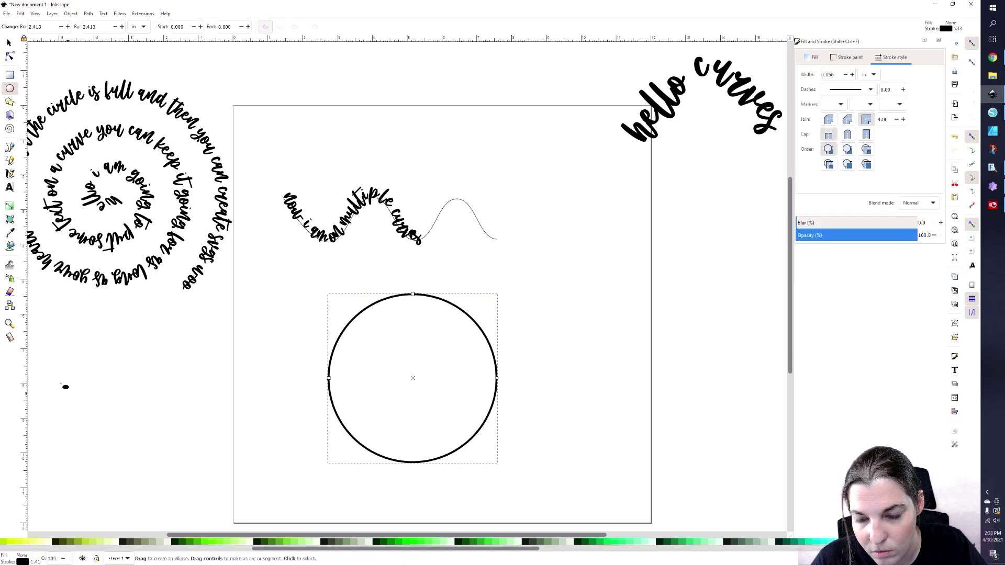
click(10, 188)
click(317, 267)
text(curv)
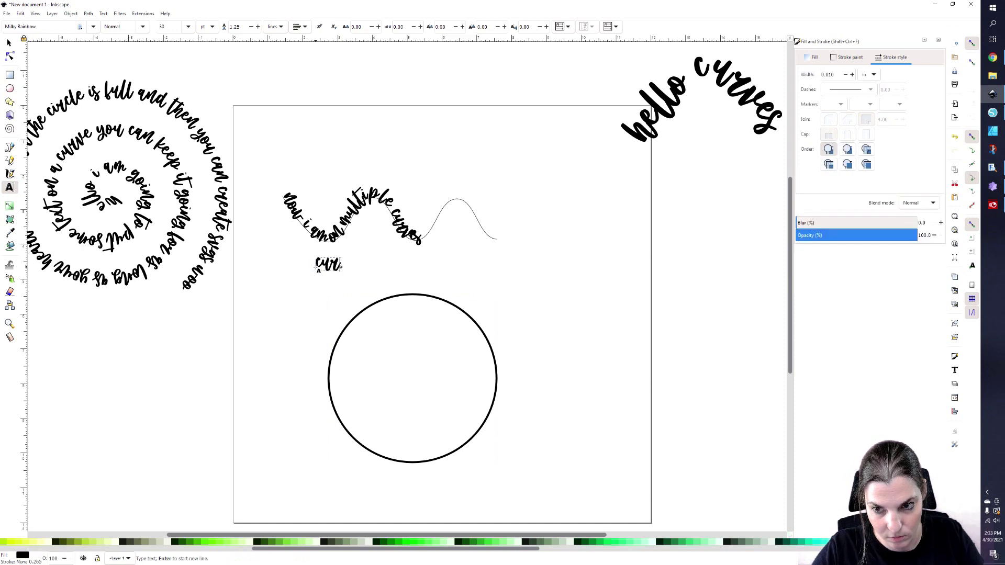
text(es on a shape)
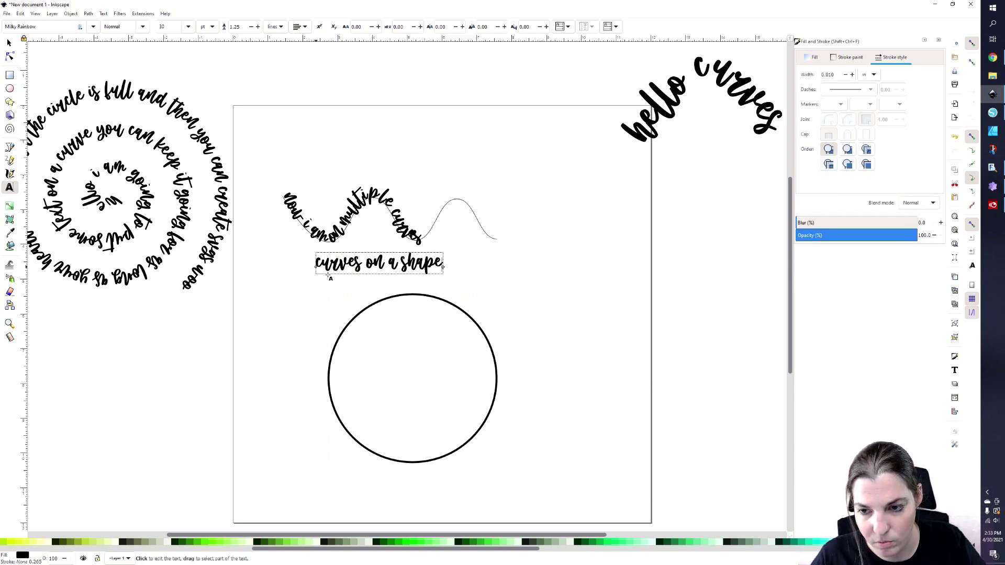
Step: Put 'curves on a shape' onto the circle's outline
click(8, 44)
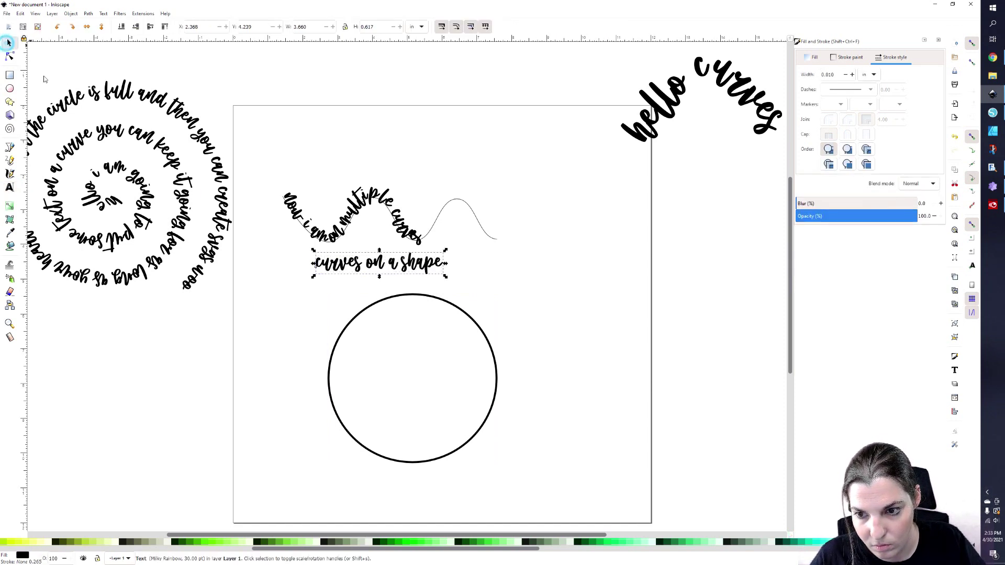
shift+click(386, 302)
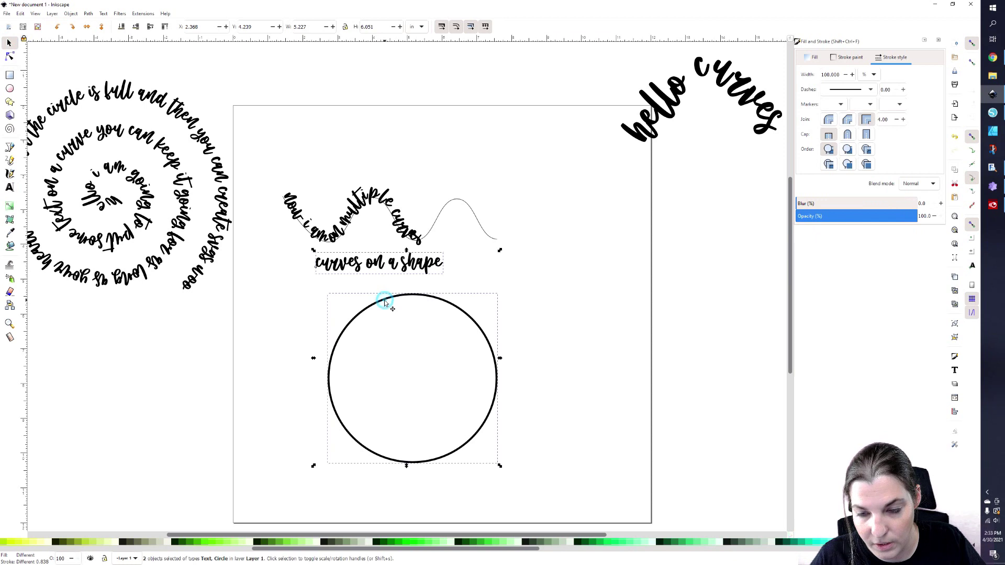
click(88, 14)
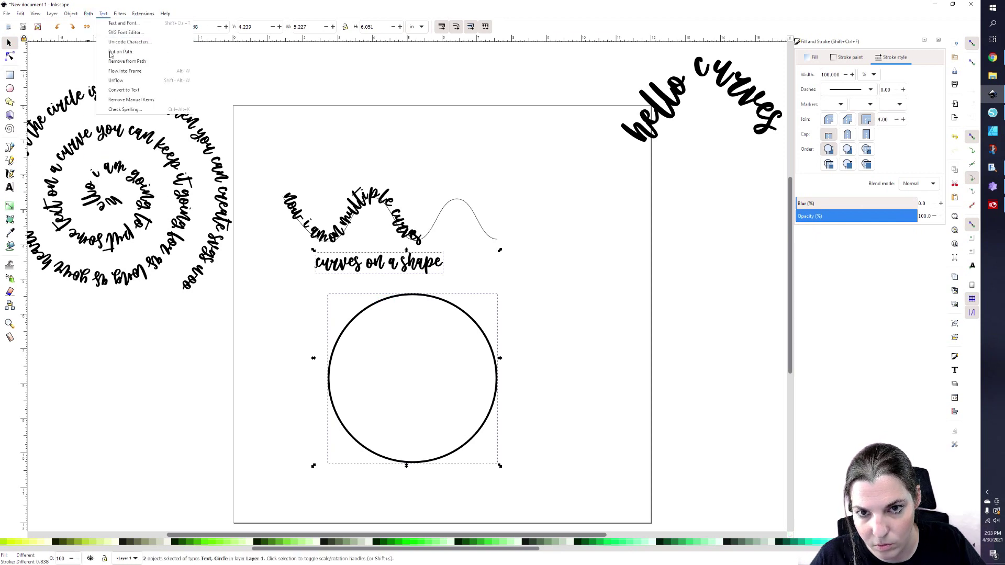
click(112, 52)
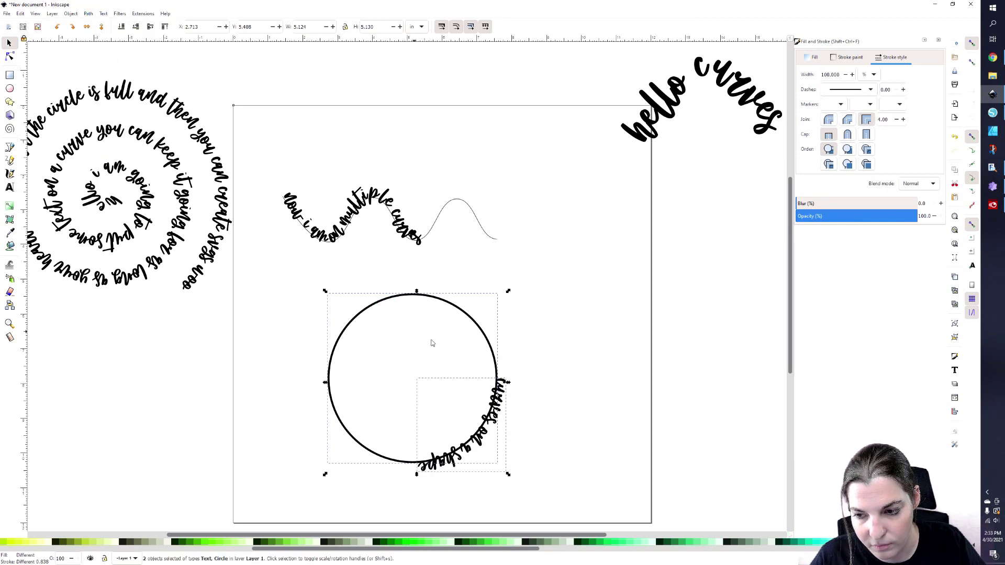
Step: Try moving, resizing and skewing the circle with its text, then undo the skew
drag(511, 388, 504, 442)
mouse_move(522, 481)
mouse_down()
mouse_move(531, 456)
mouse_move(516, 489)
mouse_move(514, 478)
mouse_up()
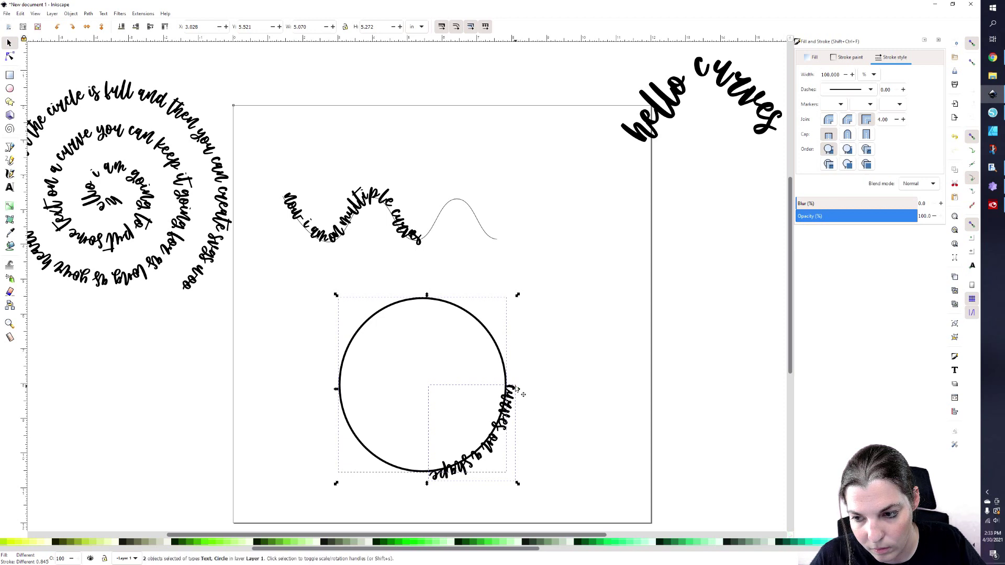
drag(517, 386, 514, 368)
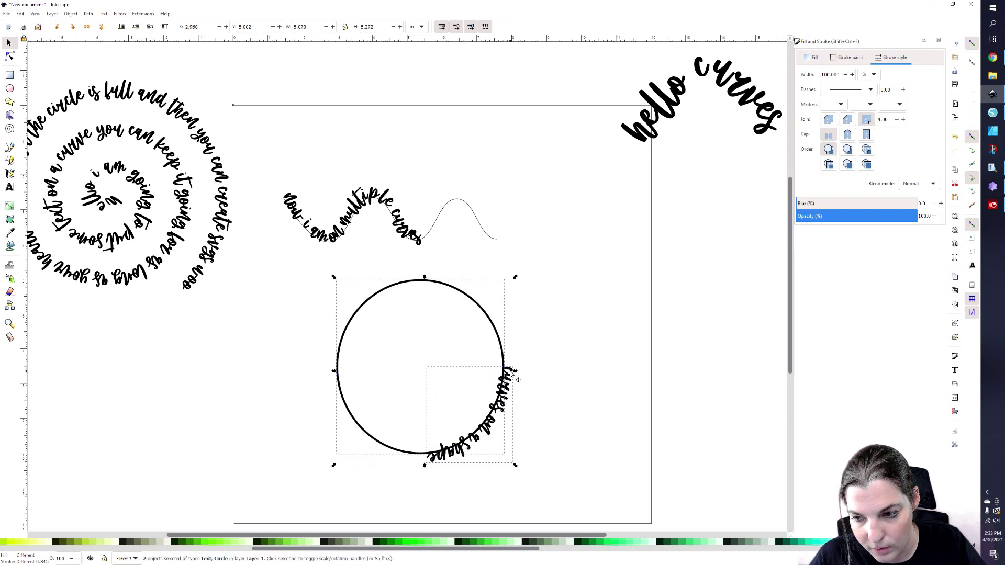
click(515, 369)
drag(515, 370, 484, 304)
drag(516, 371, 558, 385)
key(ctrl+z)
key(ctrl+z)
key(ctrl+z)
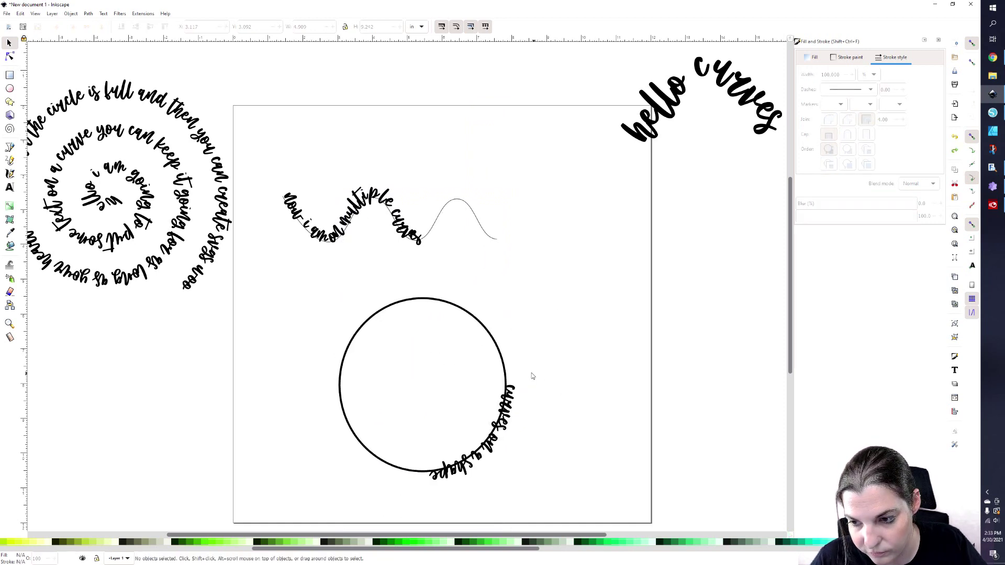
Step: Enlarge the 'curves on a shape' text, rotate it about 89°, and move it over the circle's top
click(498, 348)
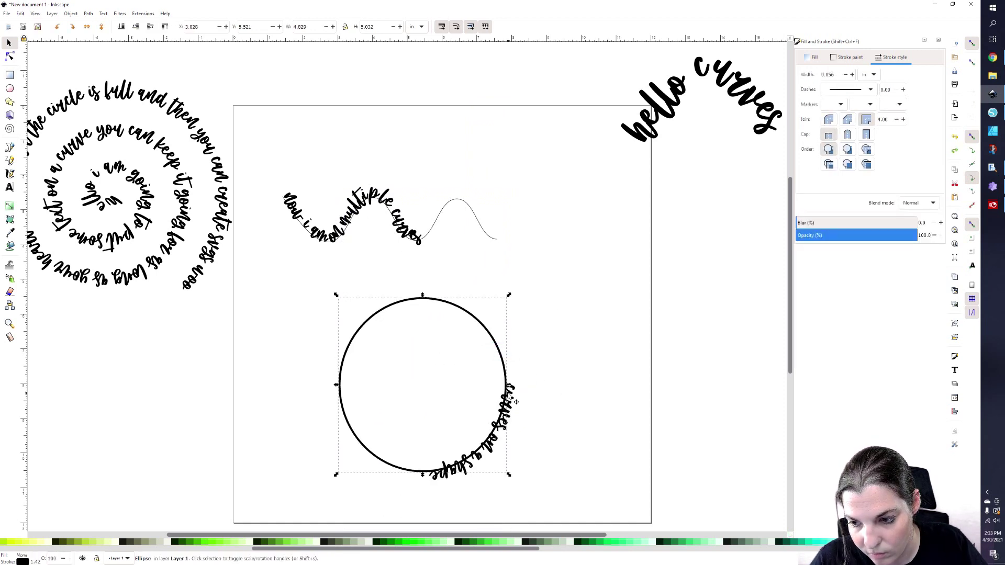
click(516, 402)
mouse_move(517, 383)
mouse_down()
mouse_move(512, 370)
mouse_move(523, 383)
mouse_up()
drag(516, 425, 435, 351)
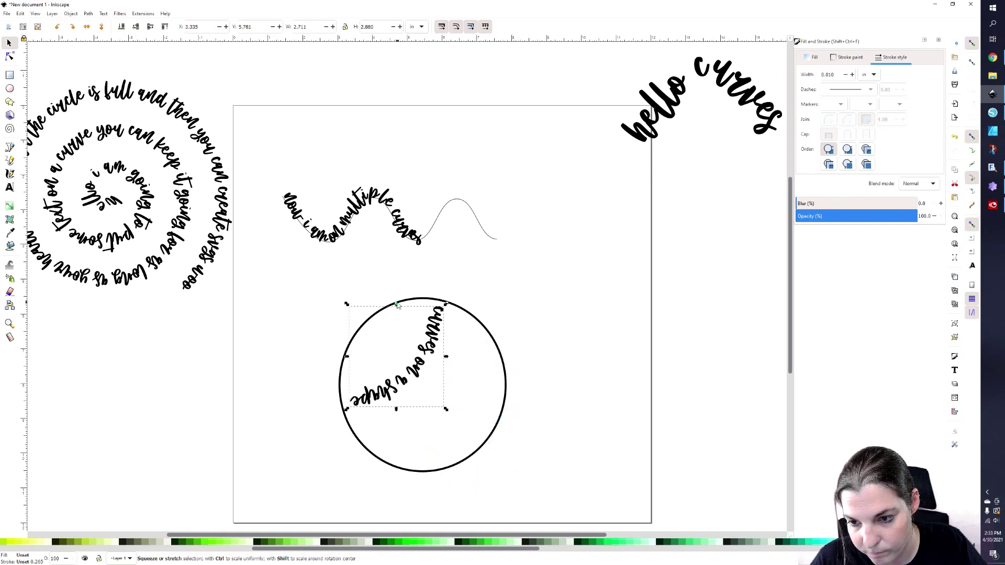
click(427, 334)
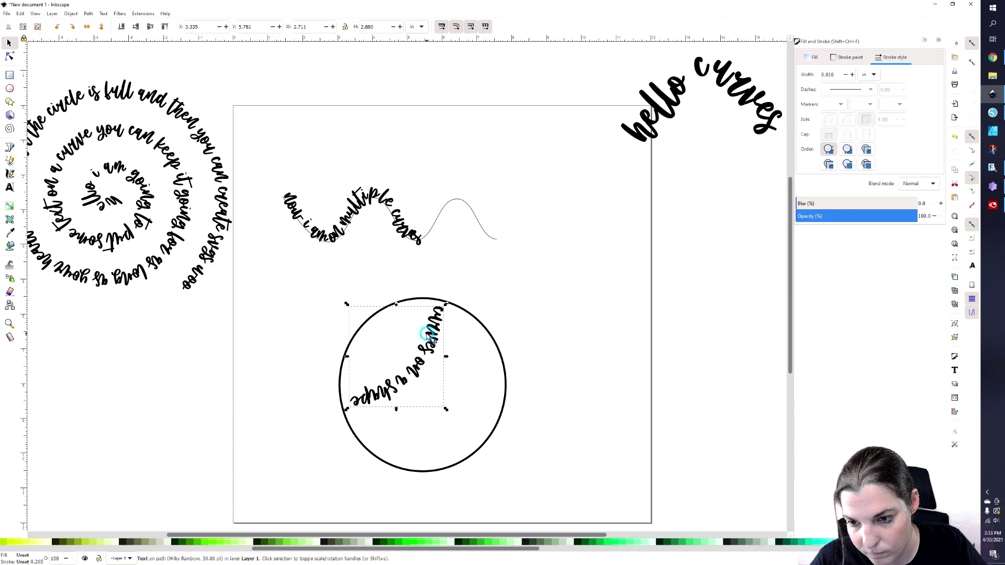
drag(346, 303, 382, 465)
drag(413, 339, 530, 245)
click(602, 344)
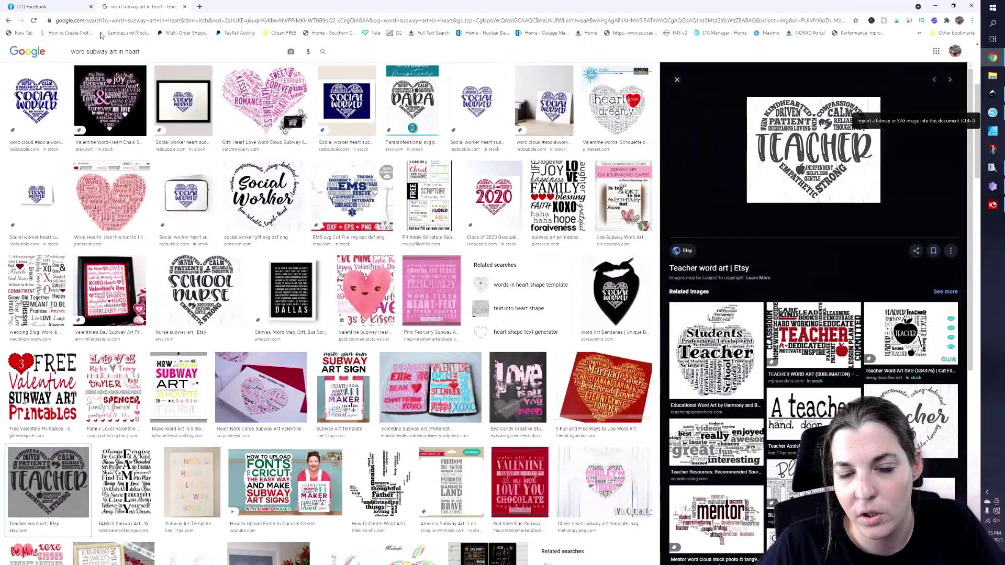
Step: Return to the word subway art results and preview the Irish Shamrock word cloud
click(9, 19)
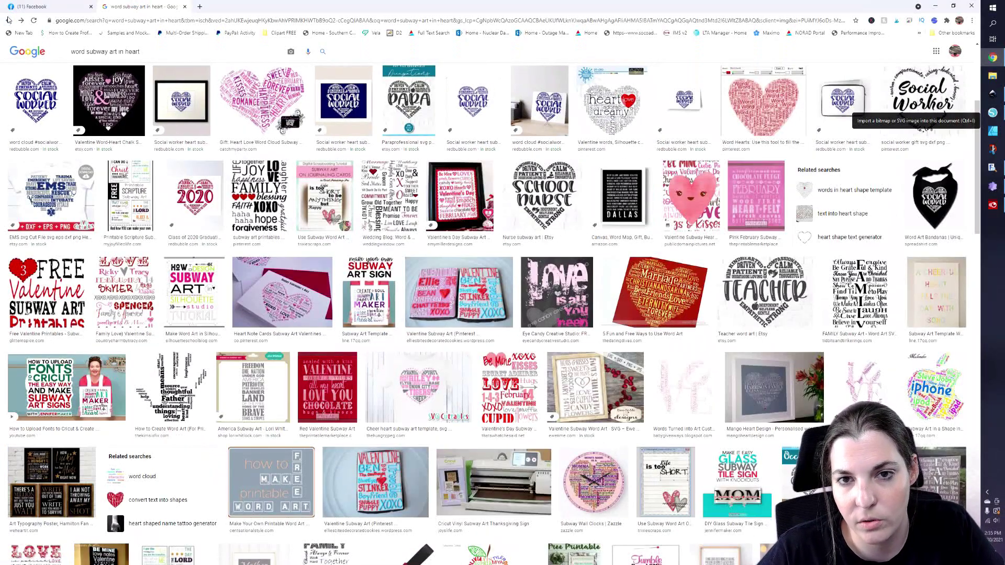
click(9, 19)
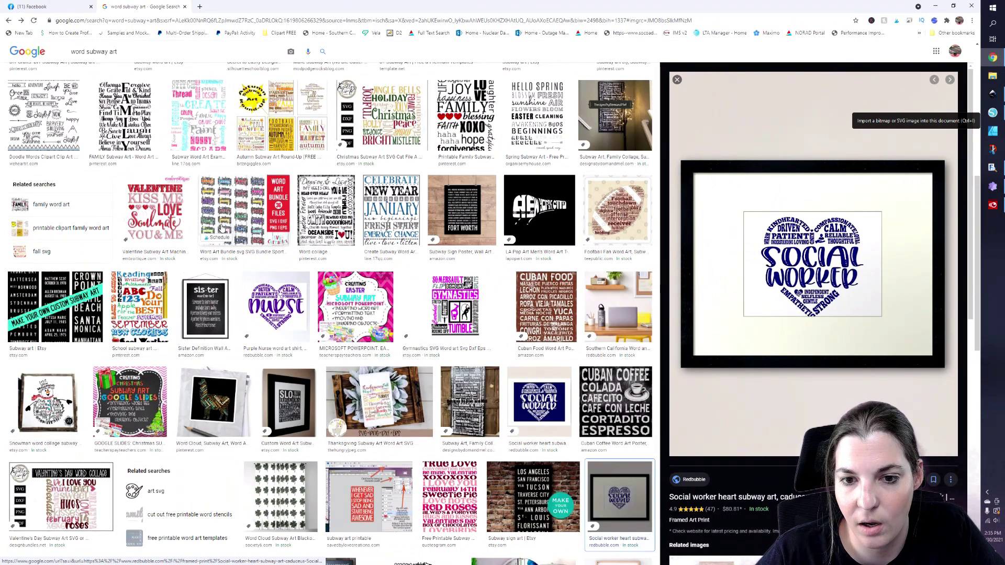
scroll(222, 228, down, 4)
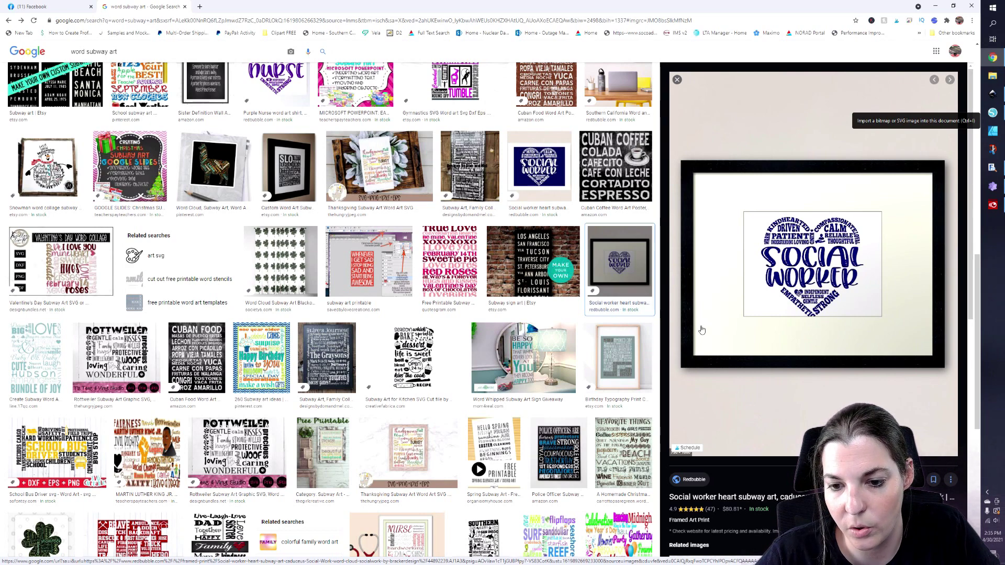
scroll(61, 313, down, 5)
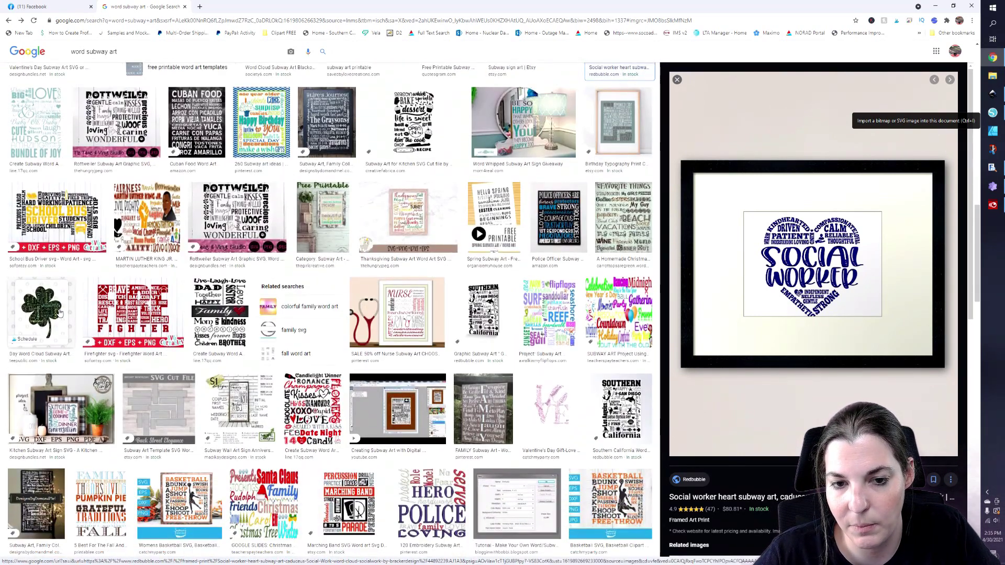
click(60, 313)
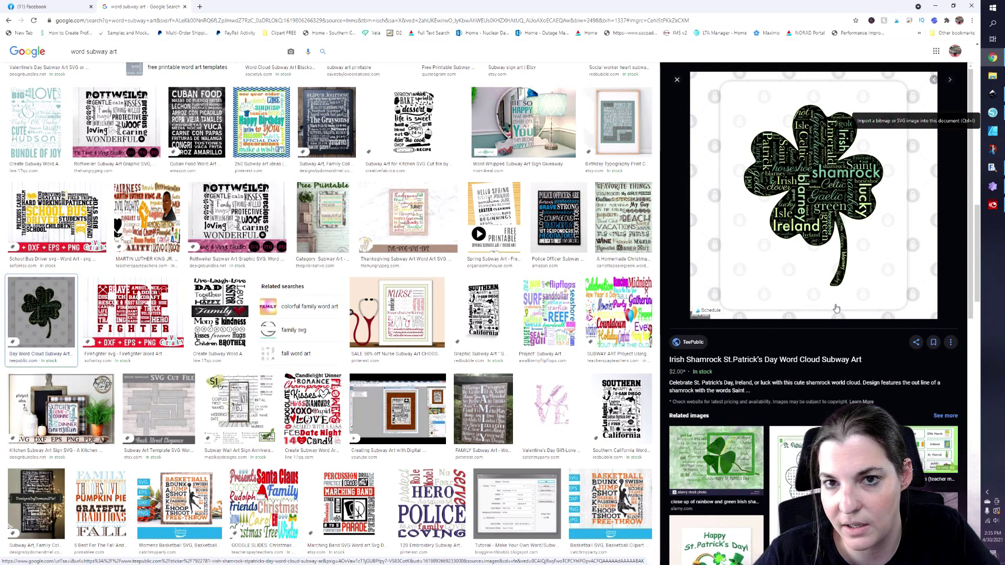
click(995, 117)
Step: View the soccer subway art design in Silhouette Studio, then return to Inkscape
click(350, 46)
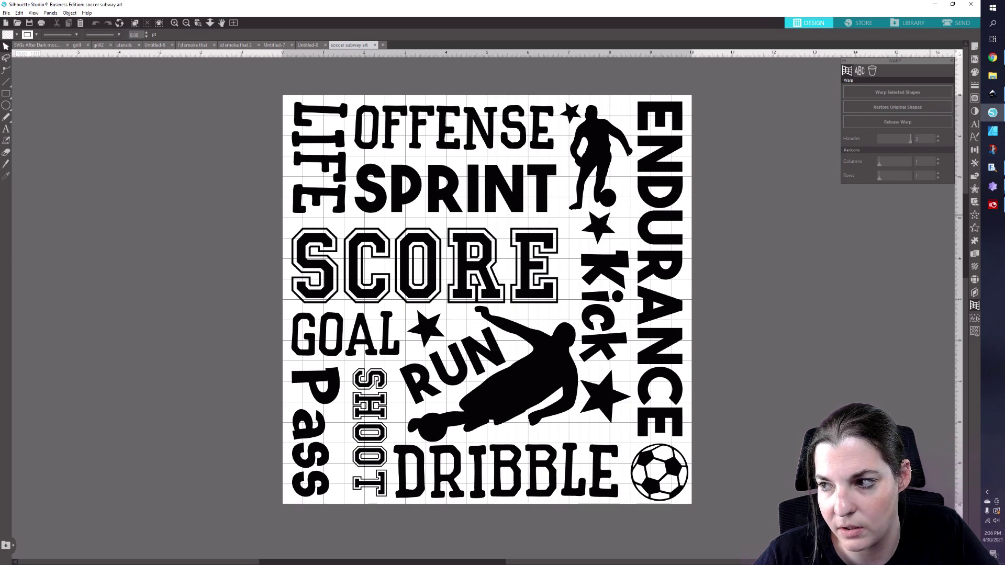
click(993, 94)
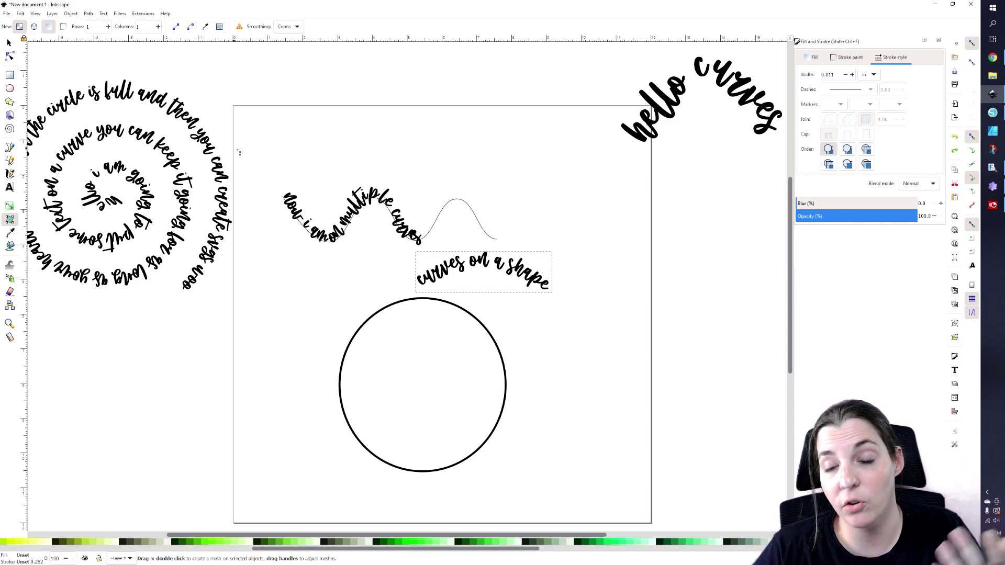
Step: Go back to the Google Images word subway art results in Chrome
click(993, 57)
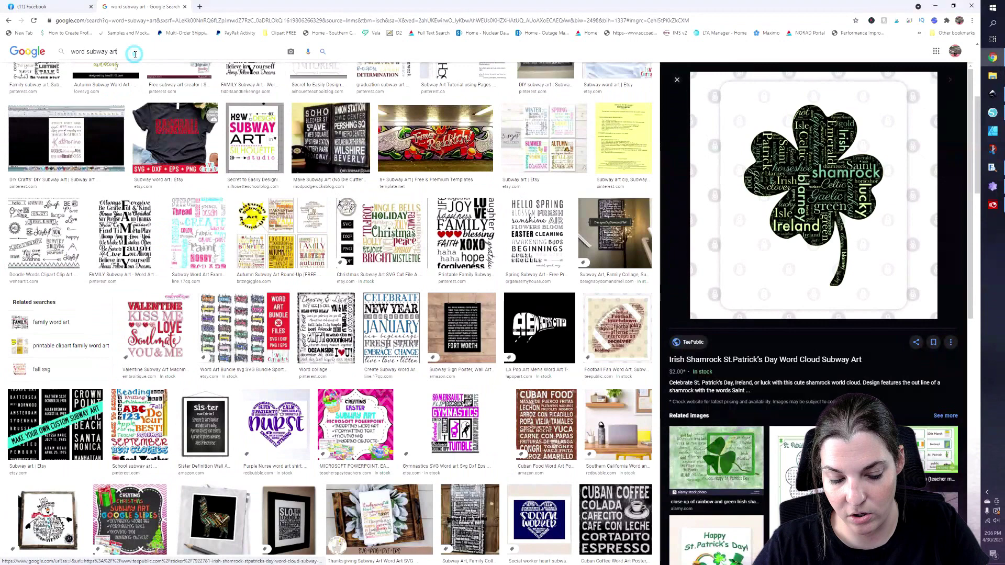
Step: Search Google Images for 'word subway art on heart' and browse the heart-shaped word-art results
click(135, 54)
text(on )
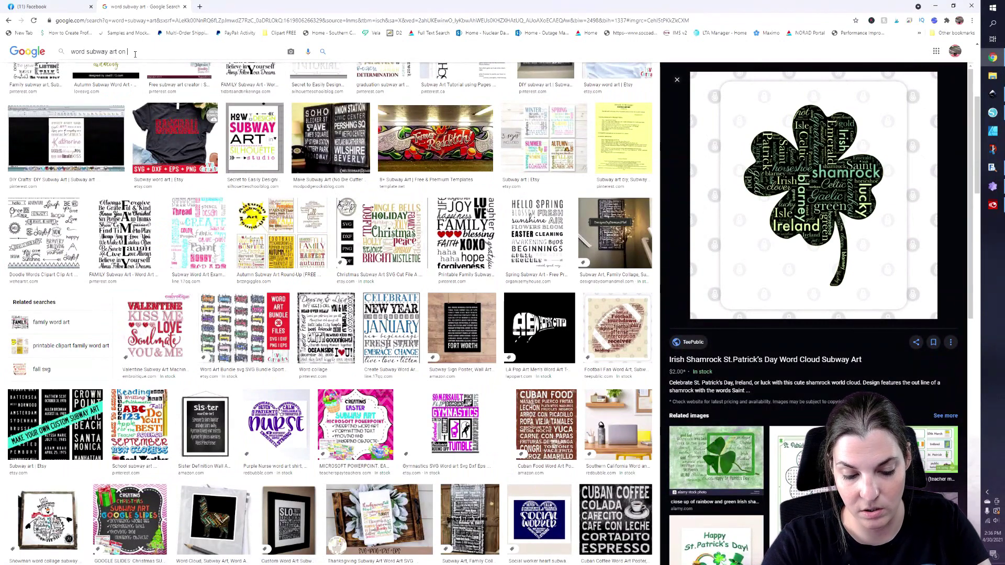
text(heart)
key(Return)
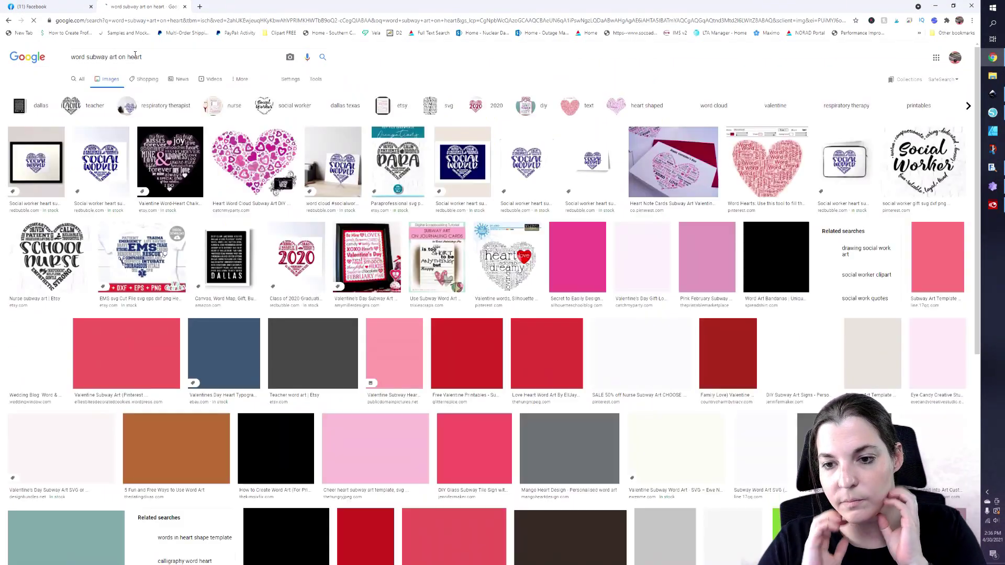
scroll(400, 296, down, 4)
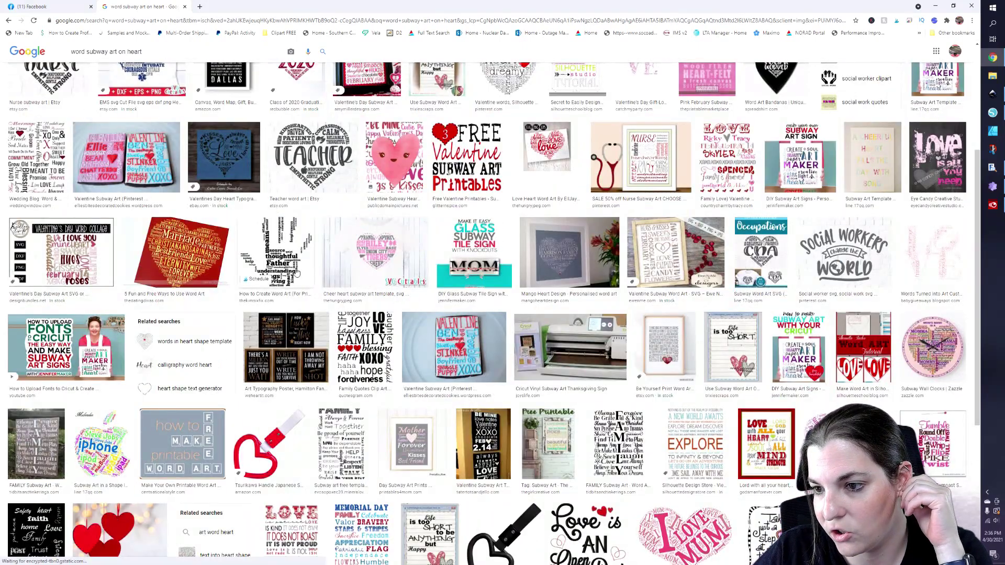
scroll(845, 335, down, 2)
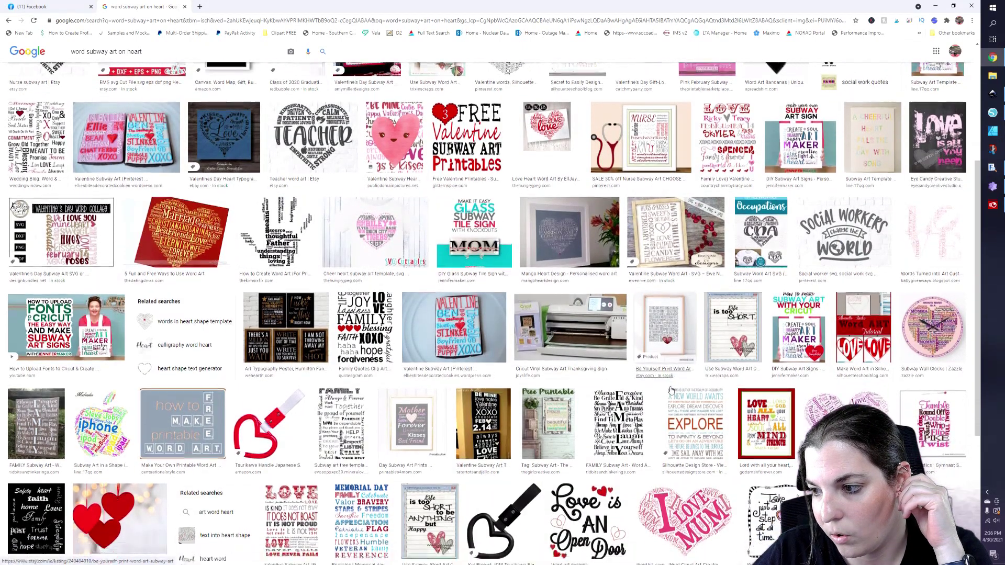
scroll(576, 416, down, 3)
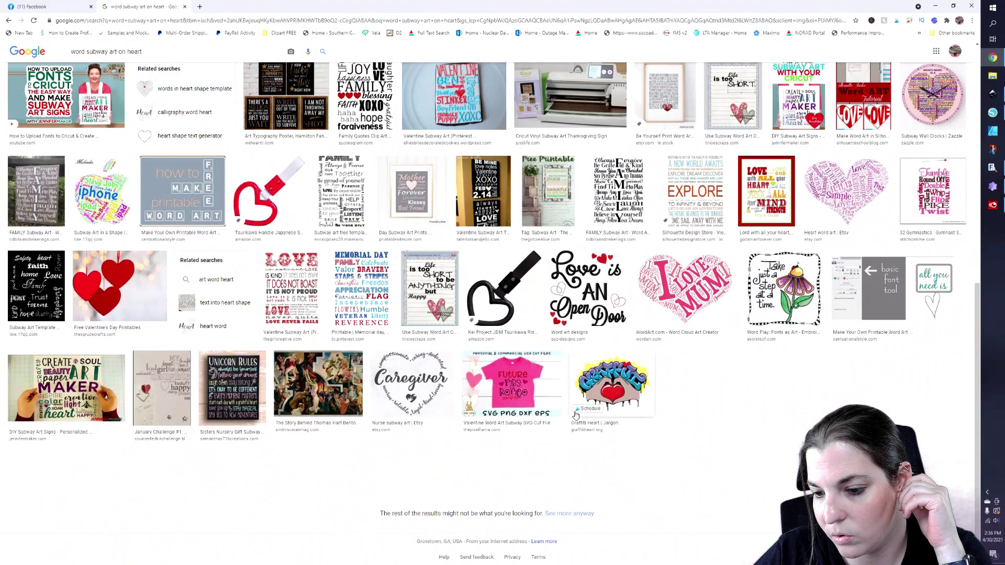
scroll(576, 415, up, 9)
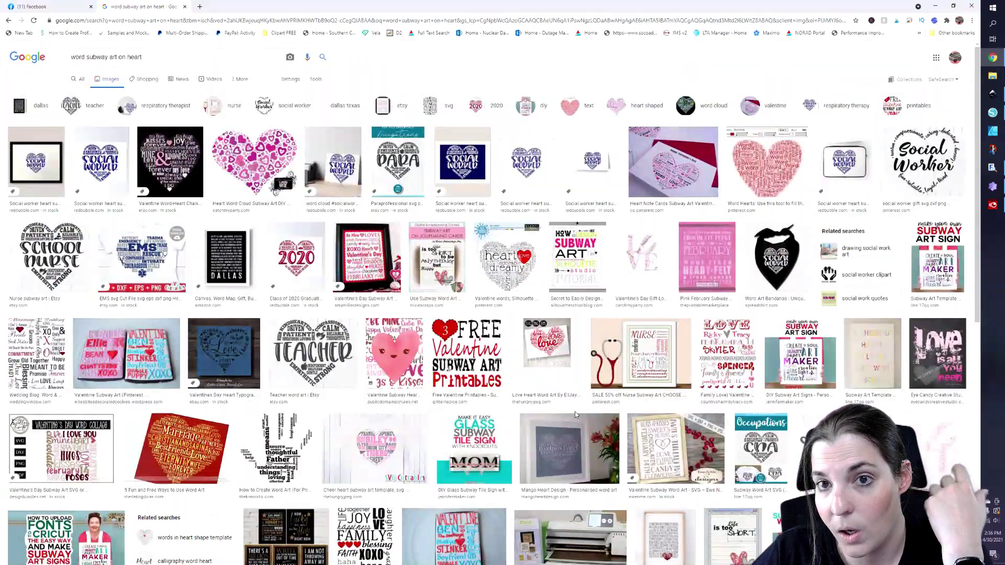